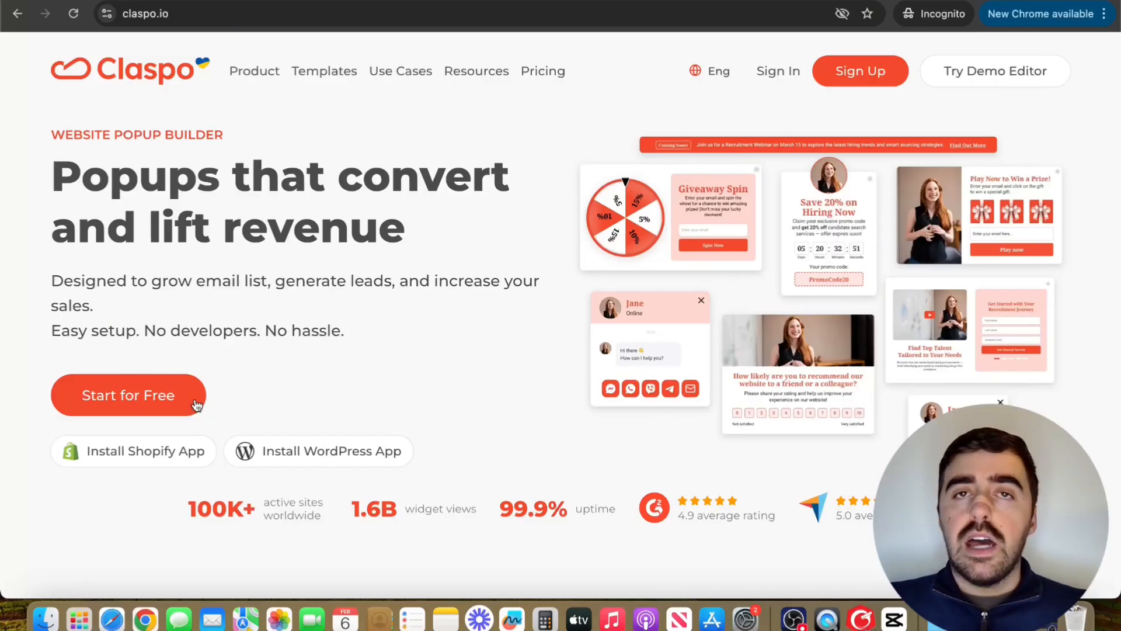
Step: Start signing up for a free Claspo account from claspo.io
click(196, 404)
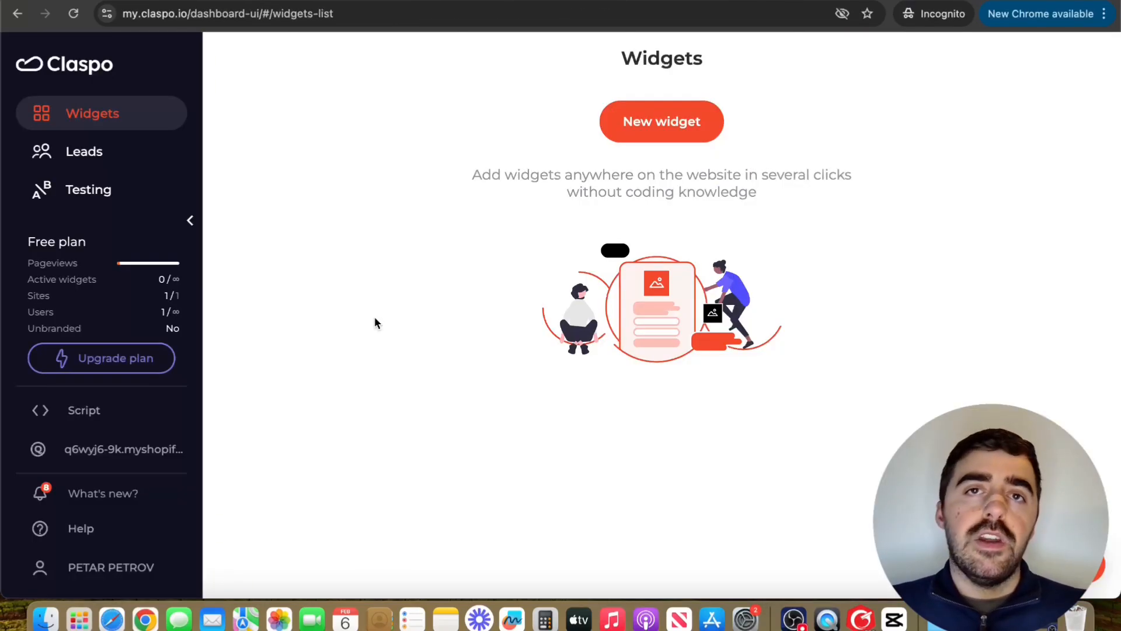
Step: Check the Free plan's subscription and usage, then bring up the paid pricing plans
click(48, 270)
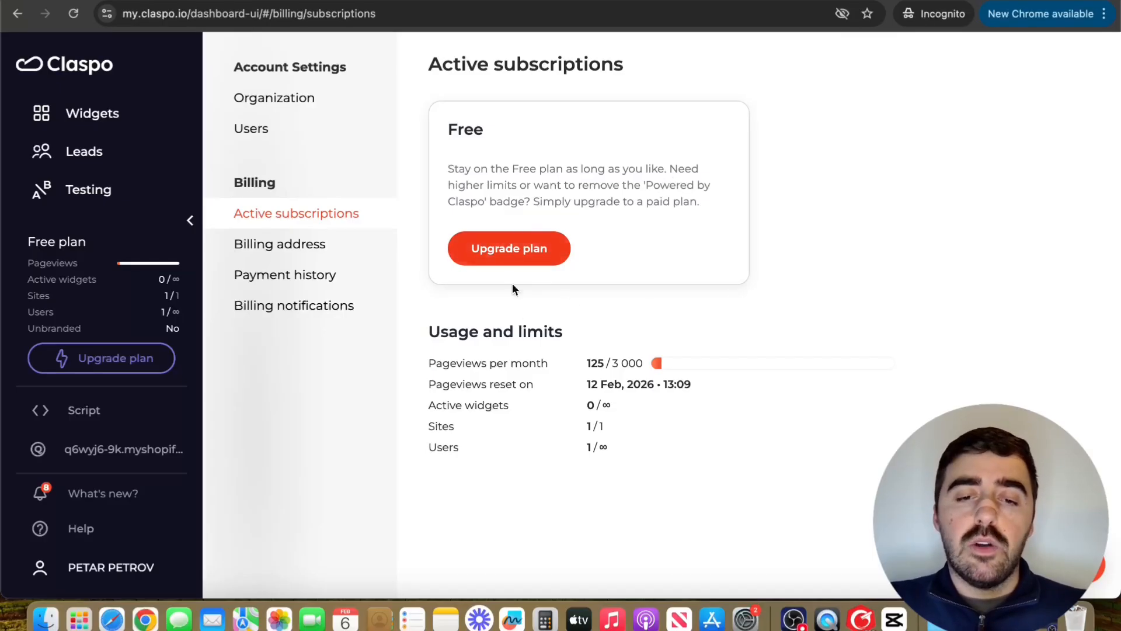
click(552, 260)
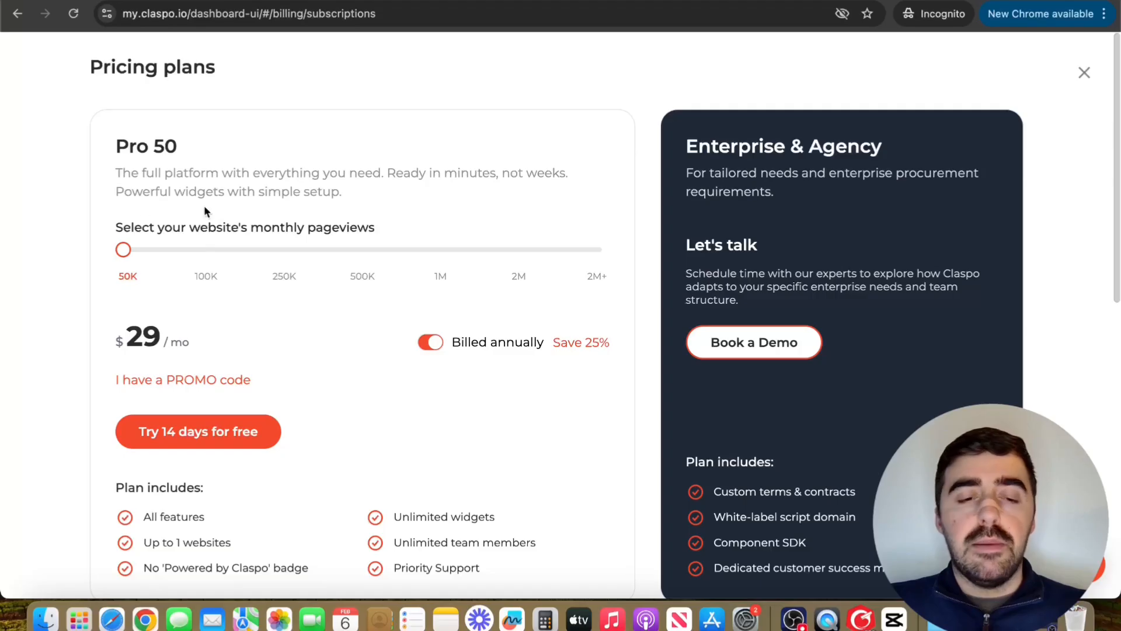
Step: Pick Pro 250 pageviews billed annually and apply the 20% promo code
drag(123, 250, 283, 249)
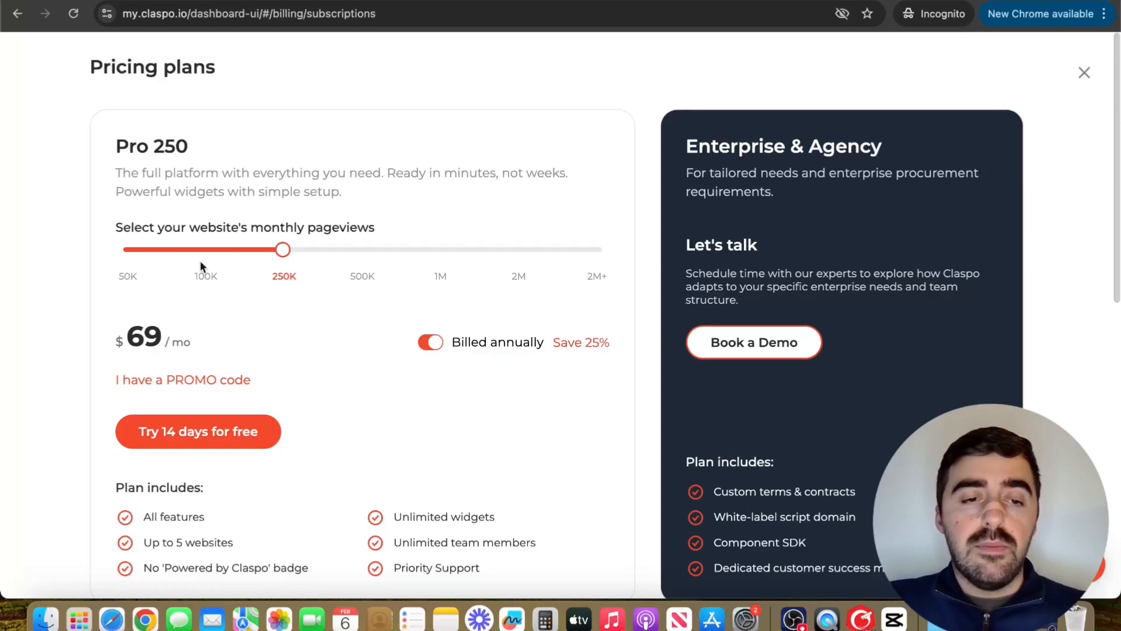
click(431, 343)
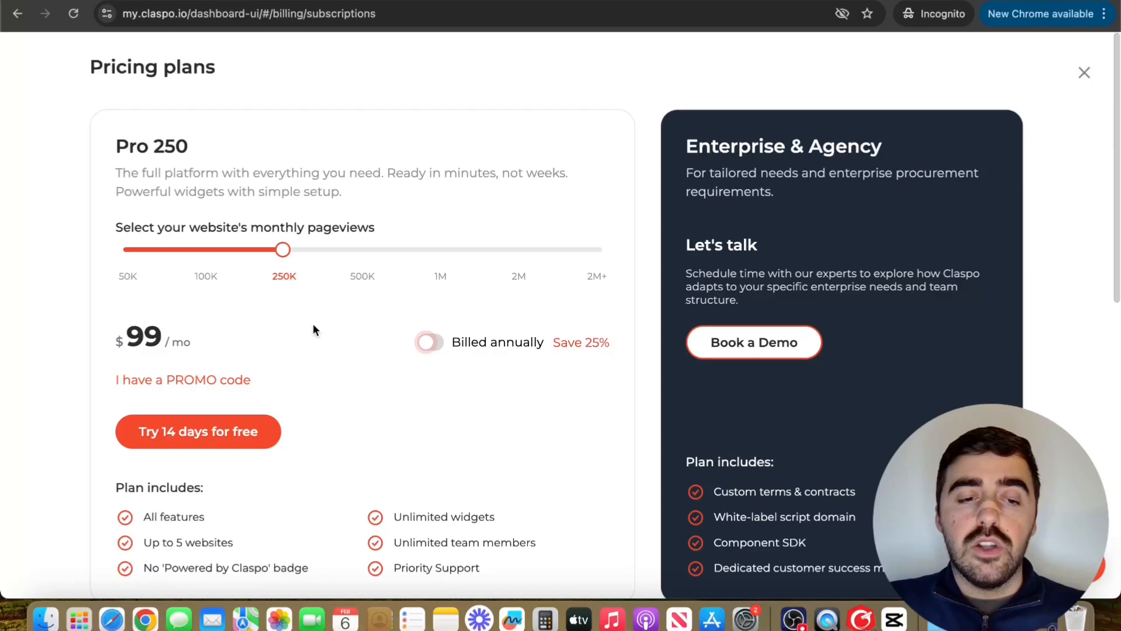
click(415, 343)
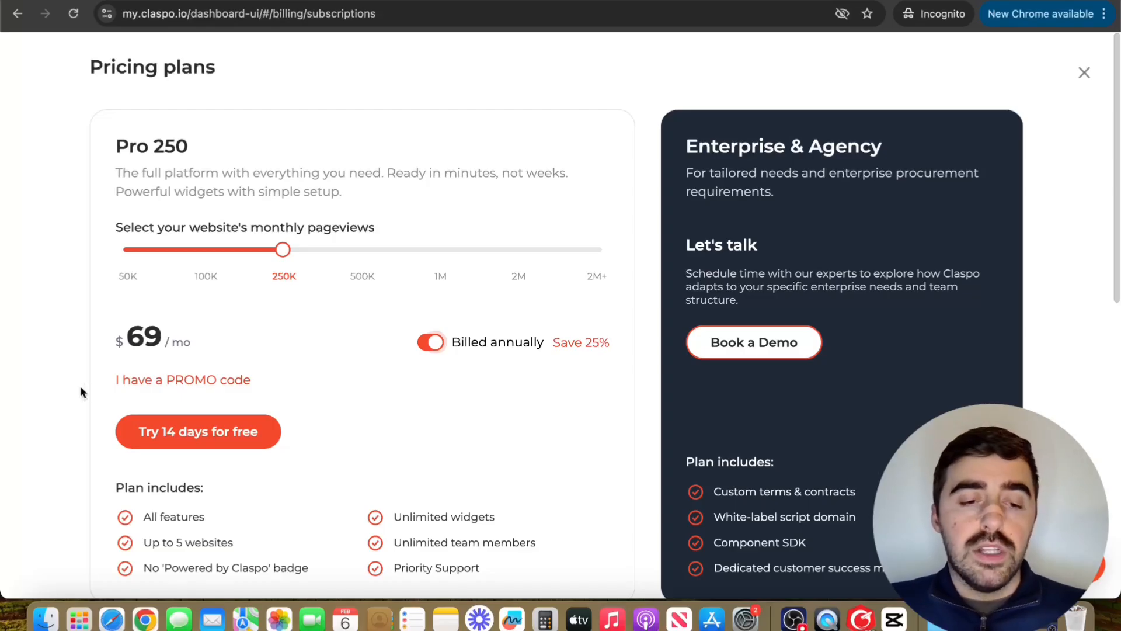
click(153, 378)
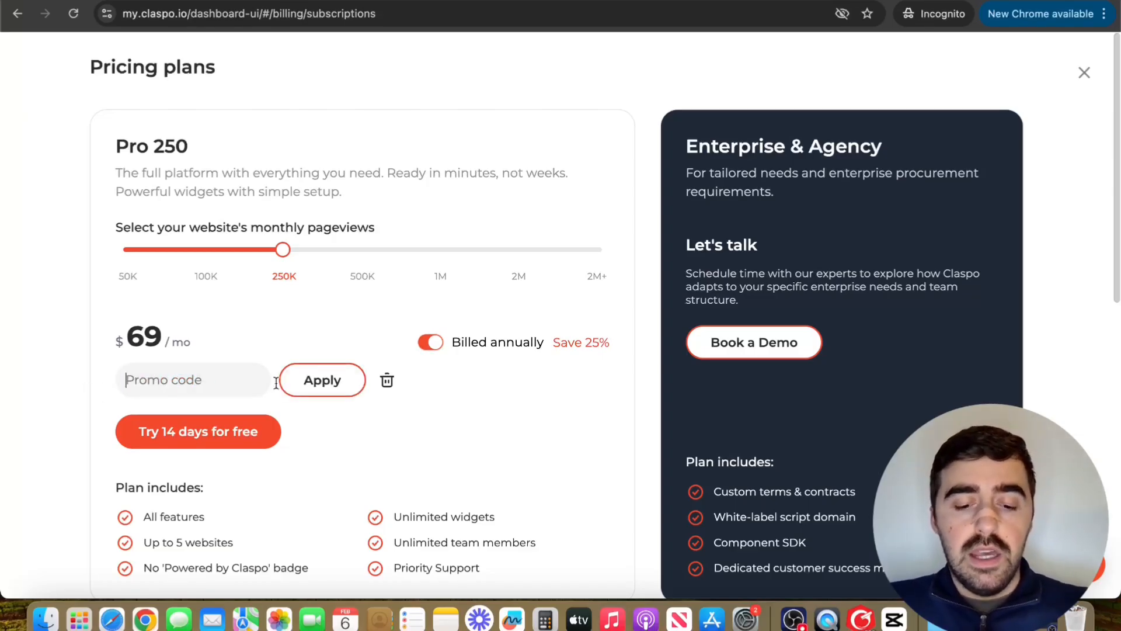
text(AF20KVNjMx)
click(324, 381)
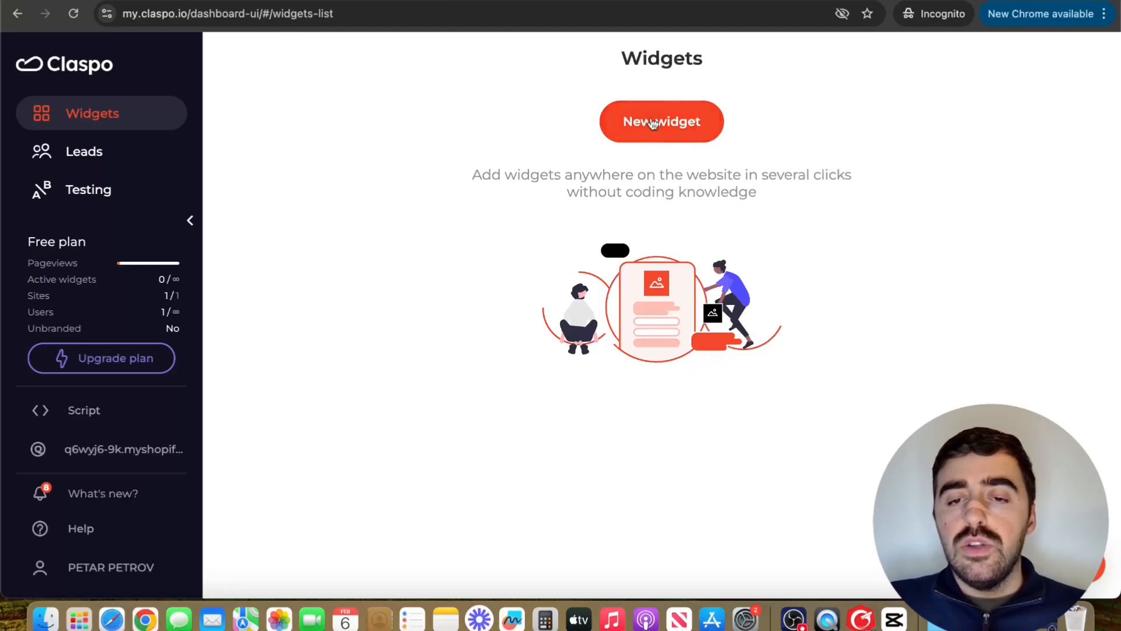
Step: Start a new widget and choose to build it from the Template library
click(680, 111)
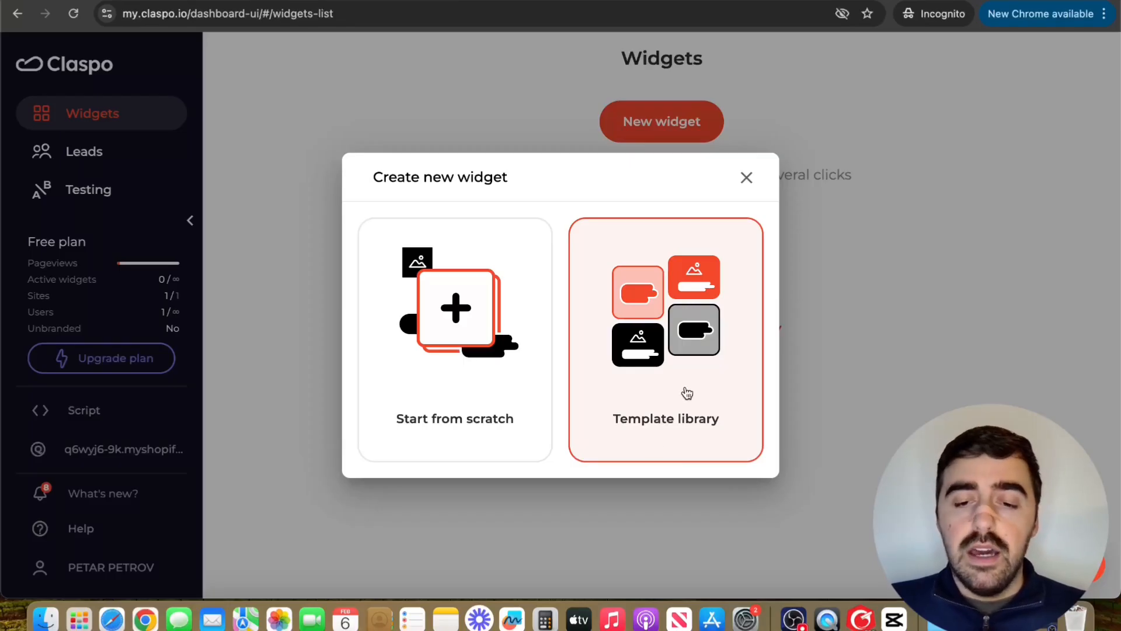
click(676, 371)
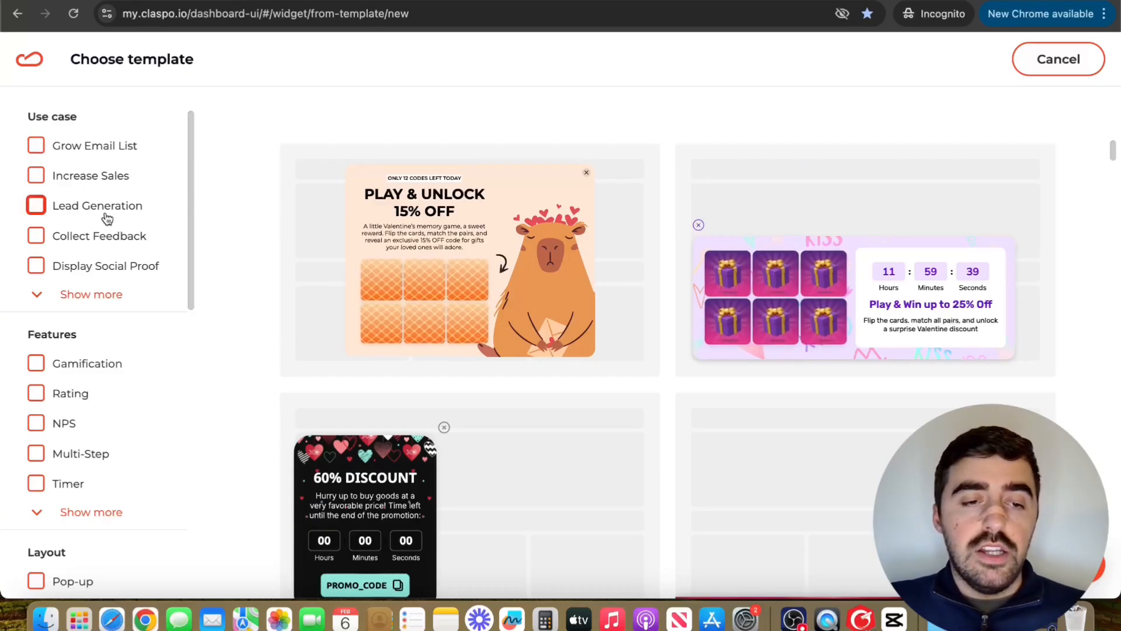
Step: Filter templates to Pop-up and Lead Generation and open 'Let's find your perfect office together'
click(36, 206)
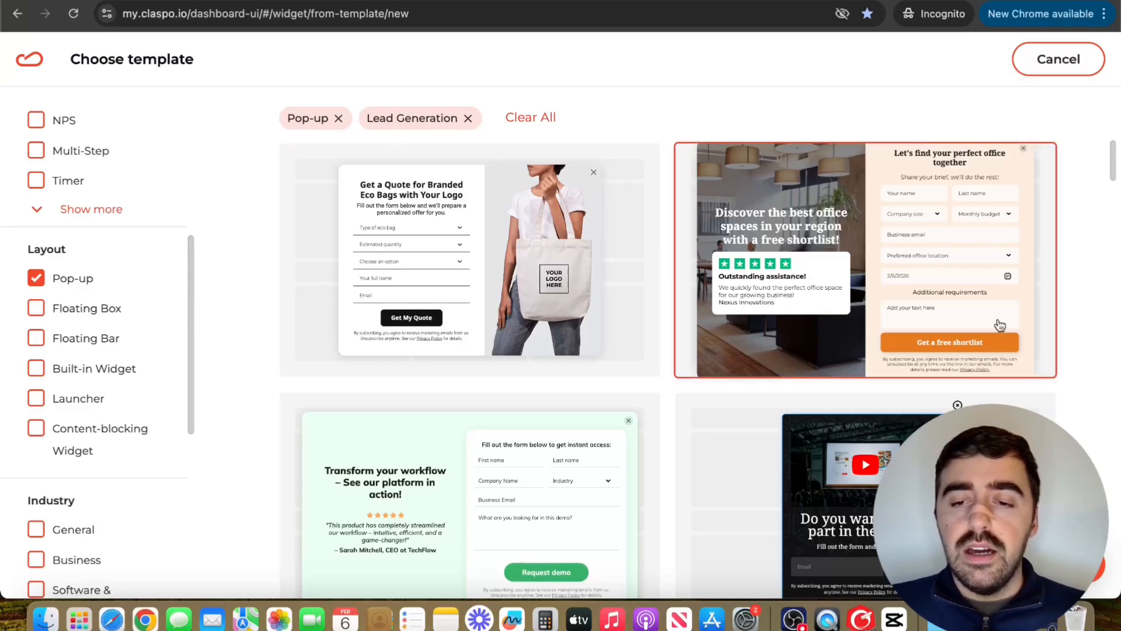
click(890, 259)
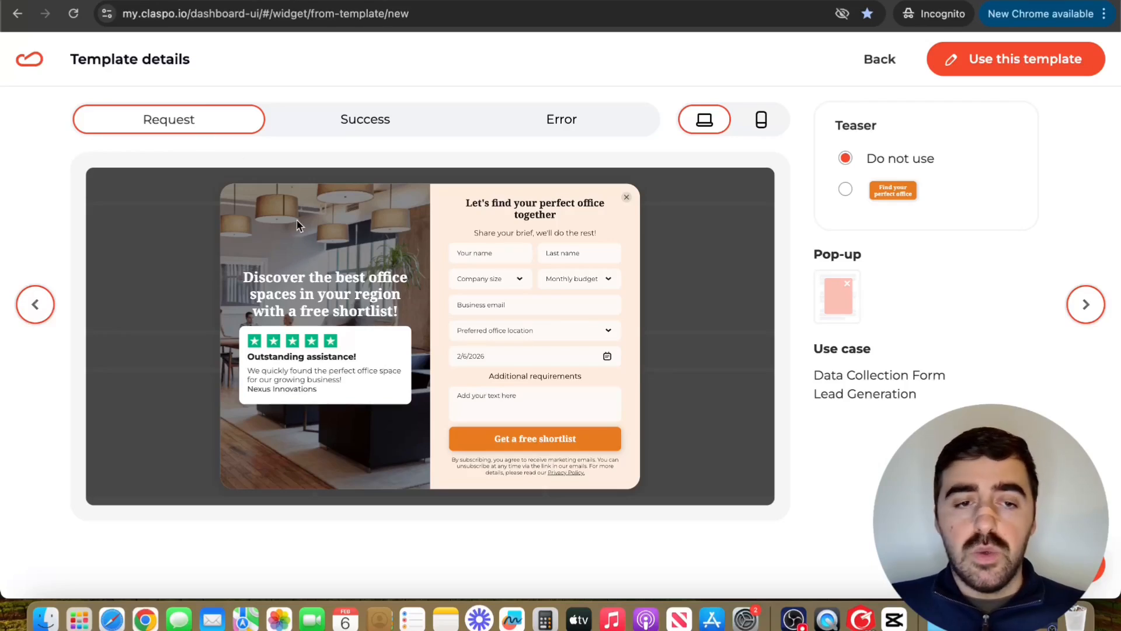
Step: Preview the template's Success, Error and Request views, then create a widget from it
click(409, 136)
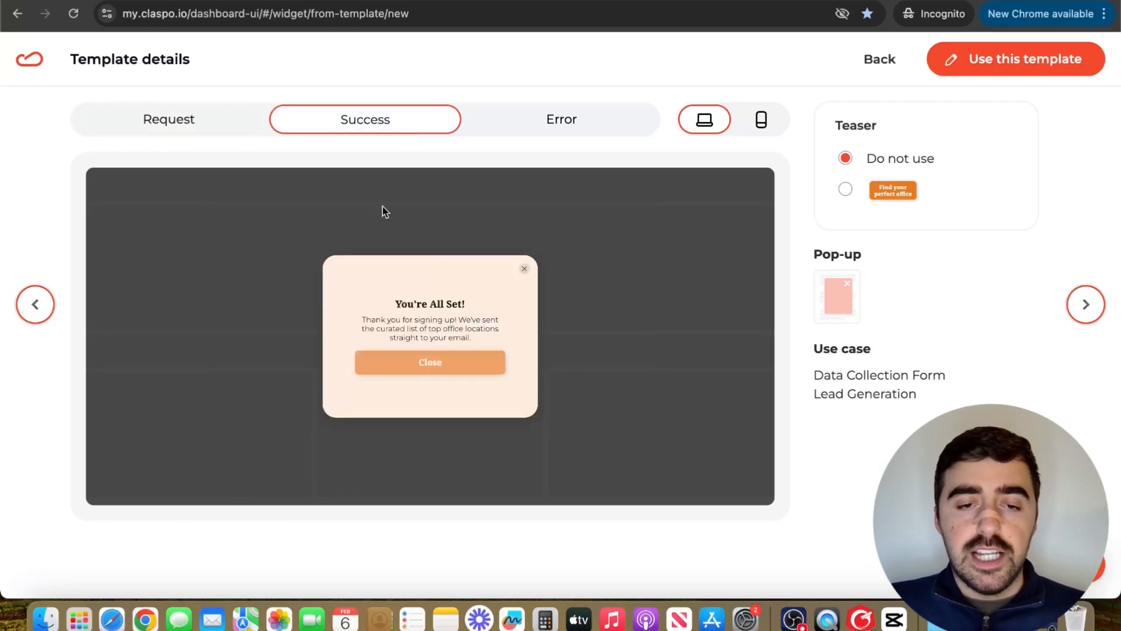
click(556, 119)
click(236, 128)
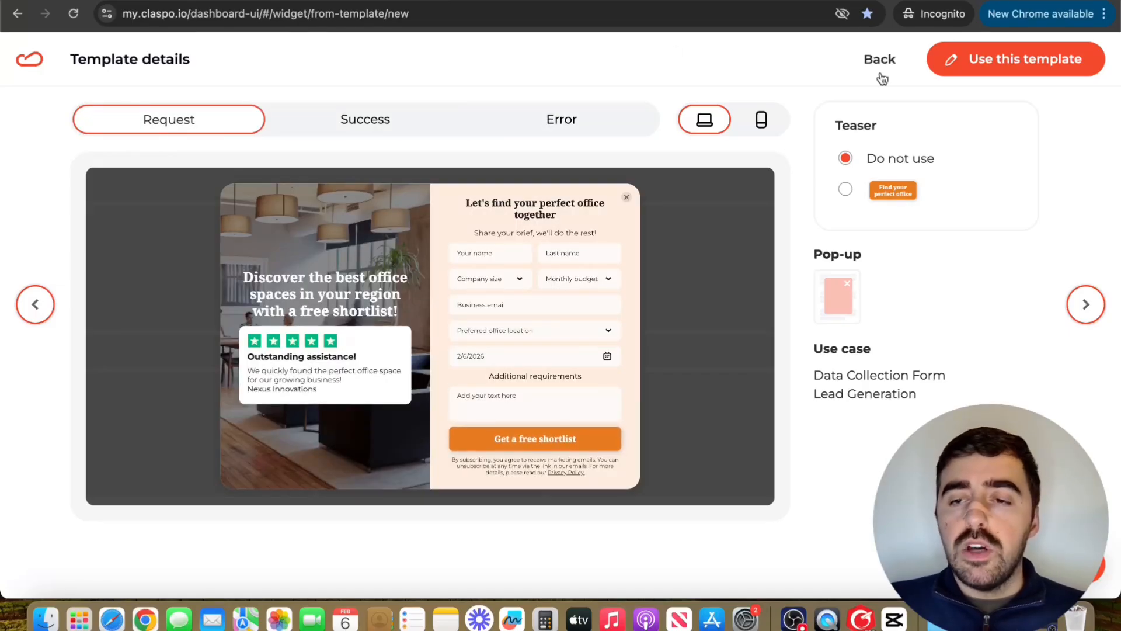
click(1038, 59)
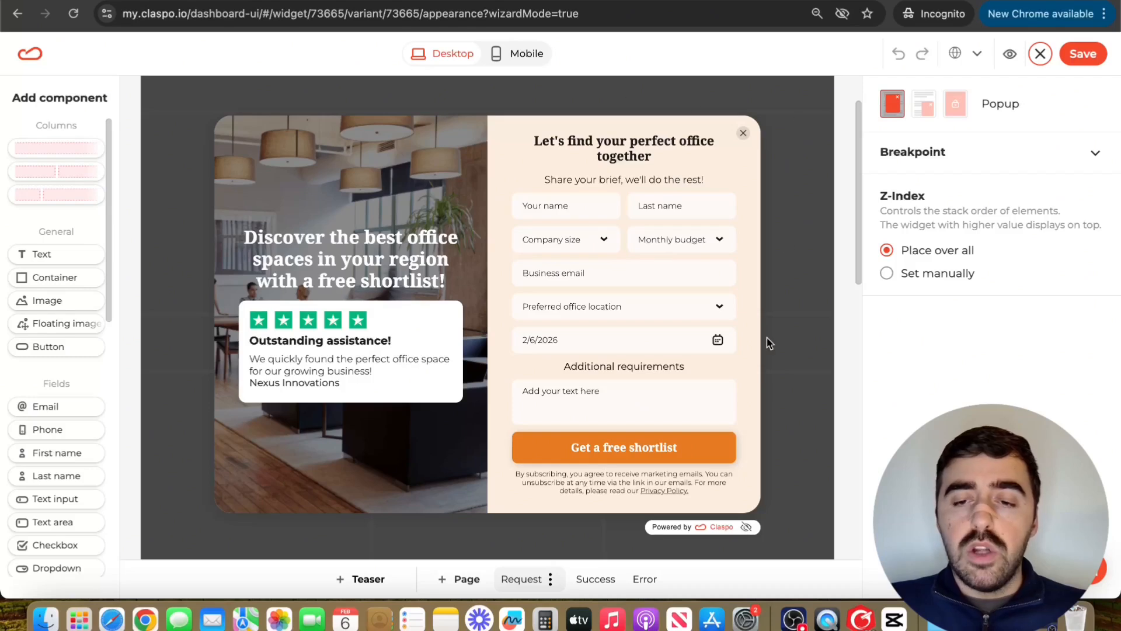
Step: Delete the consent text, enlarge the heading to font size 22, and select the name row and image column
click(617, 481)
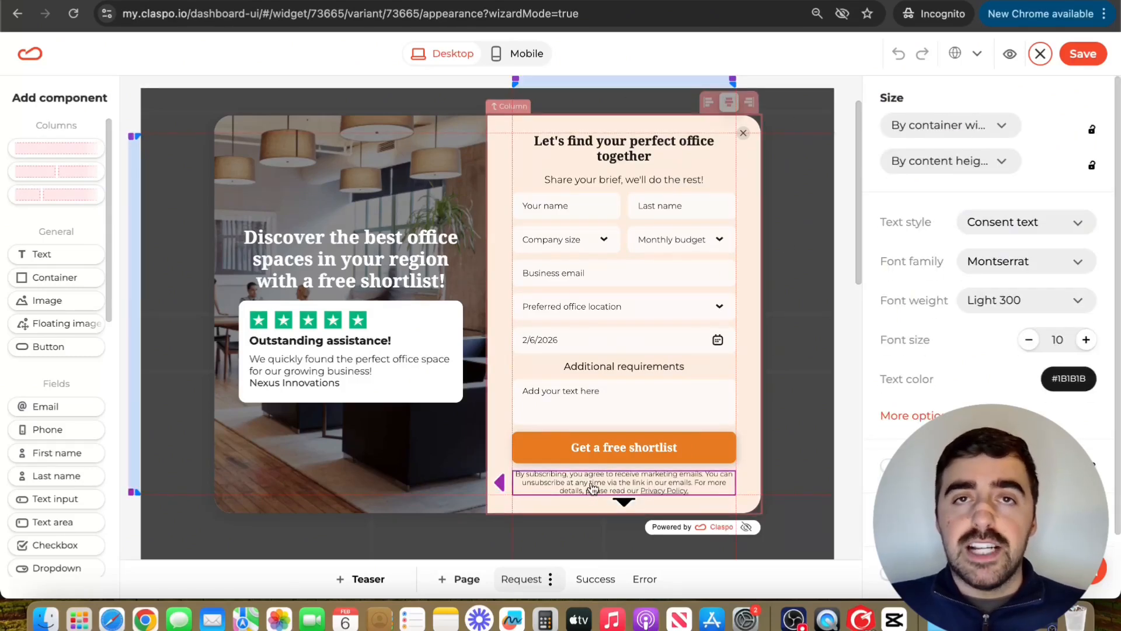
key(Delete)
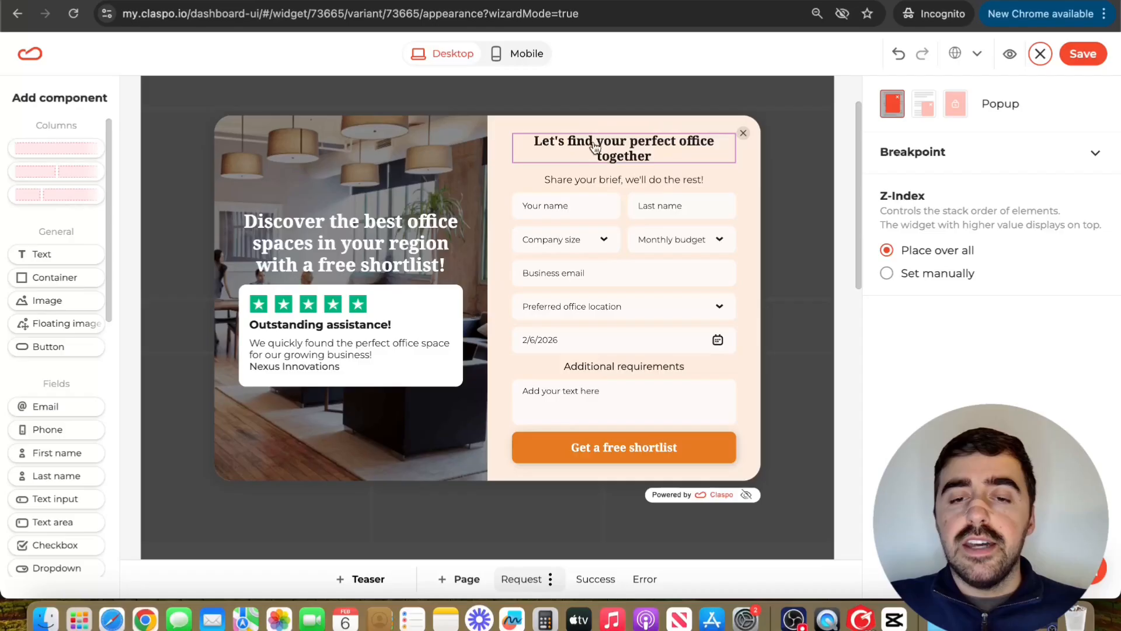
click(618, 148)
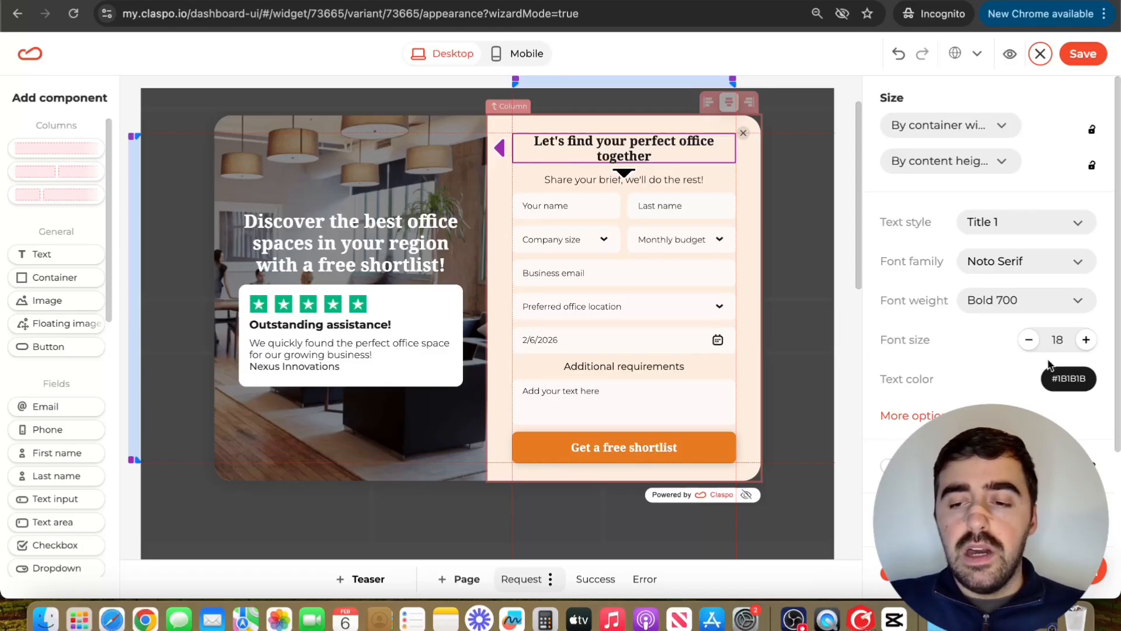
click(1087, 342)
click(1086, 341)
click(1087, 341)
click(1087, 341)
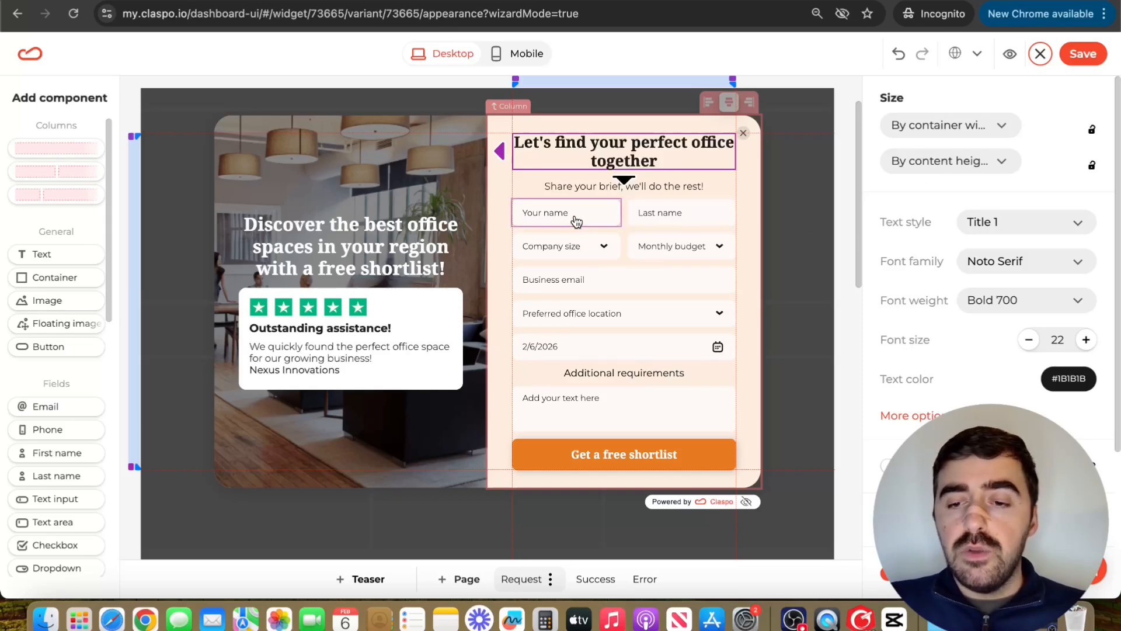
click(576, 220)
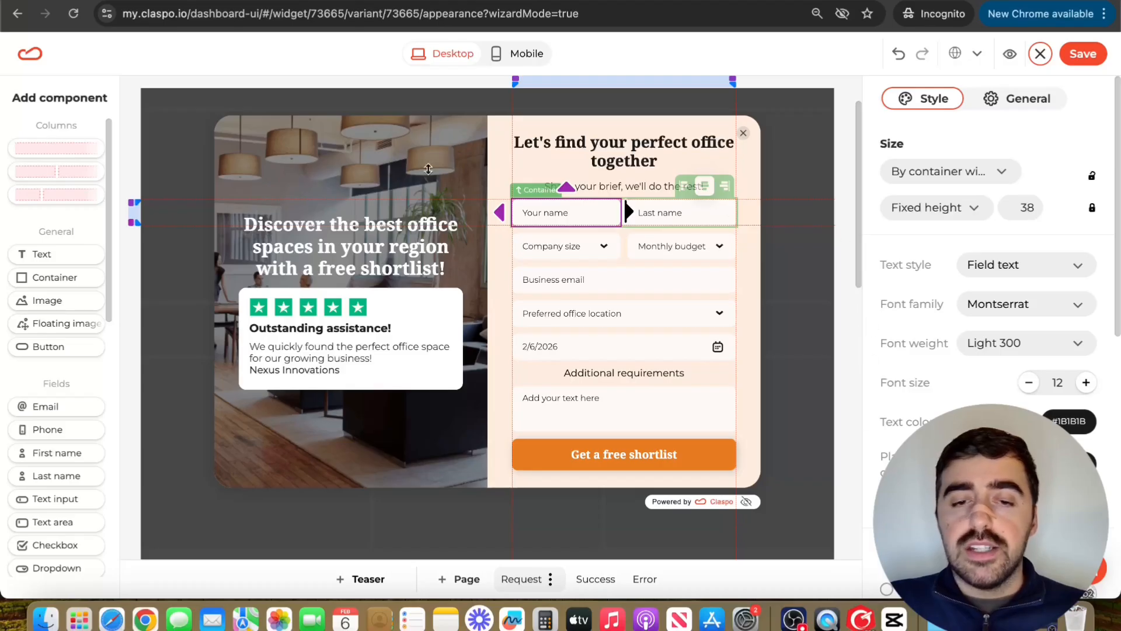
click(306, 146)
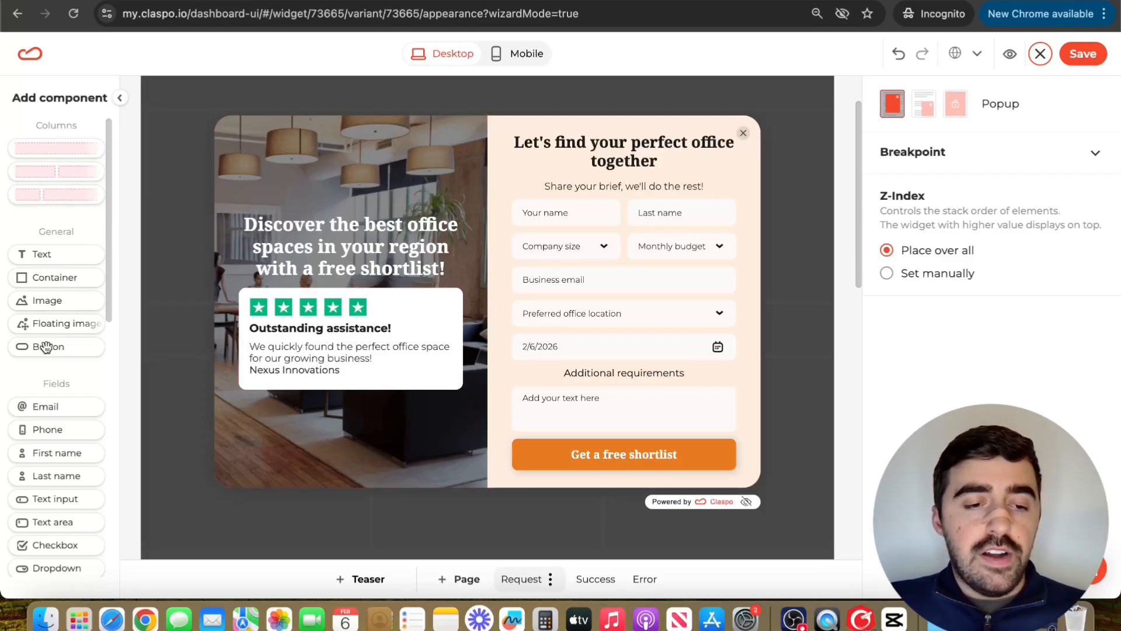
scroll(66, 316, down, 3)
scroll(66, 316, down, 6)
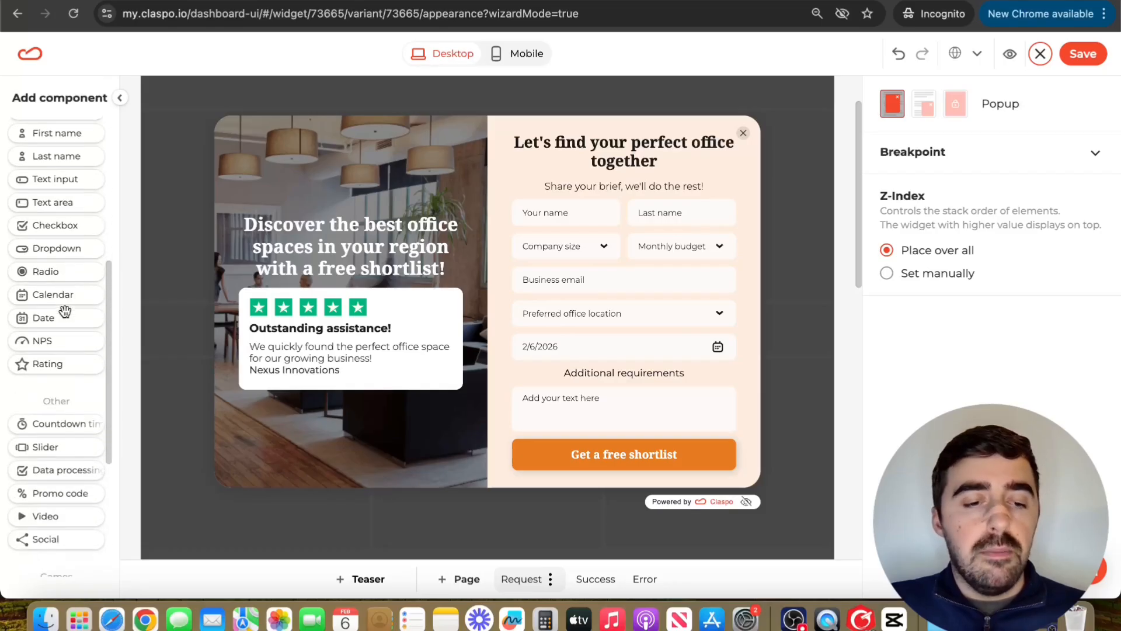
scroll(65, 311, down, 1)
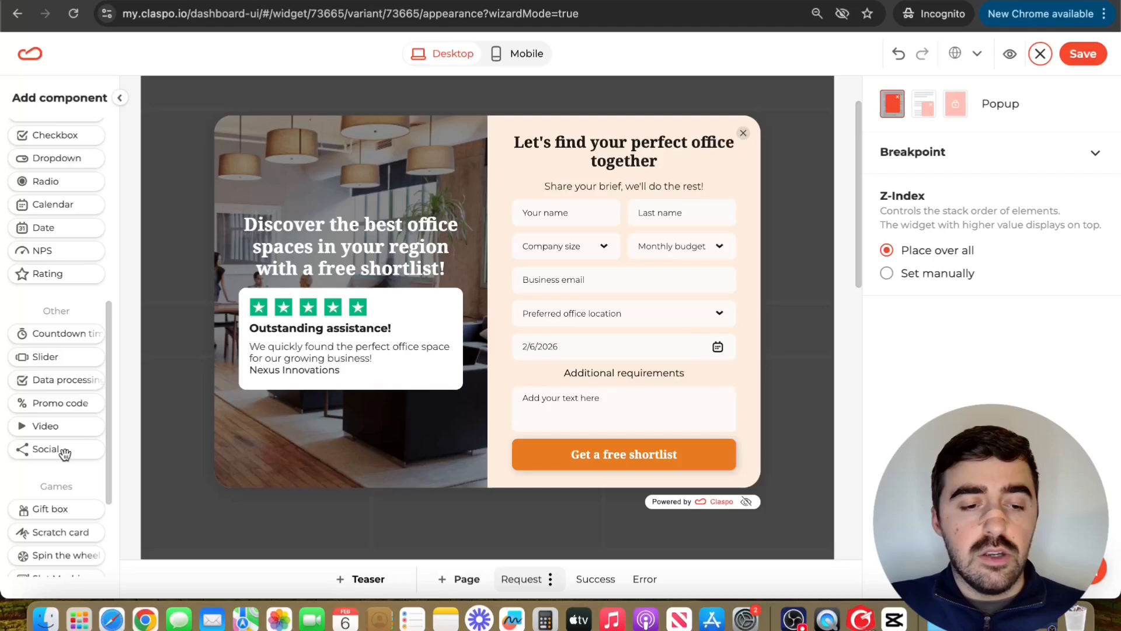
drag(59, 452, 347, 403)
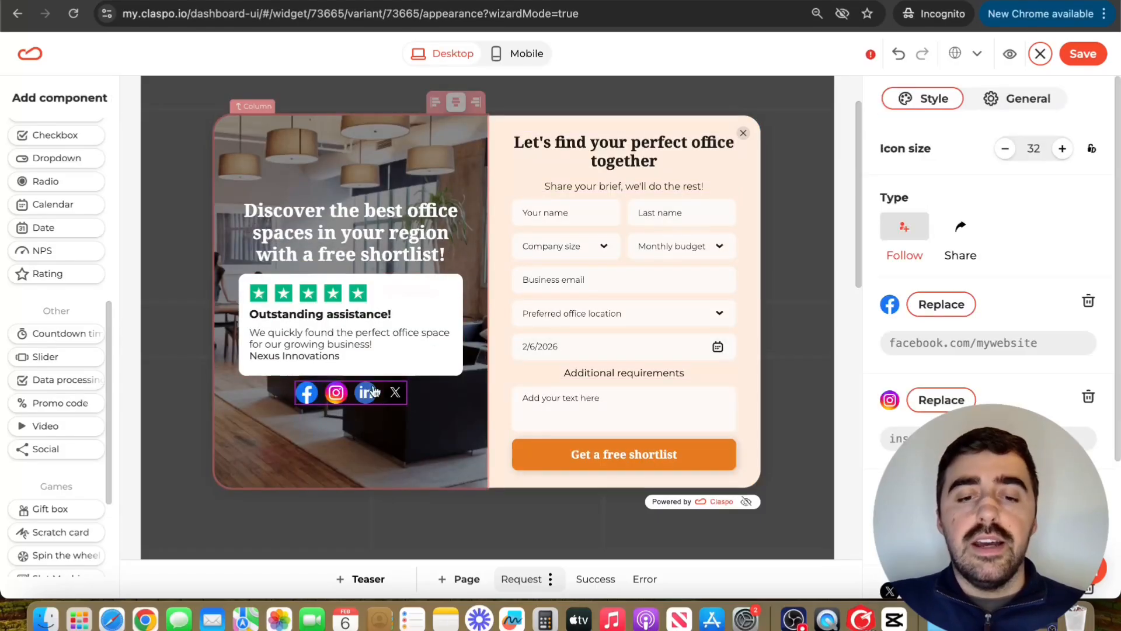
scroll(1021, 357, down, 2)
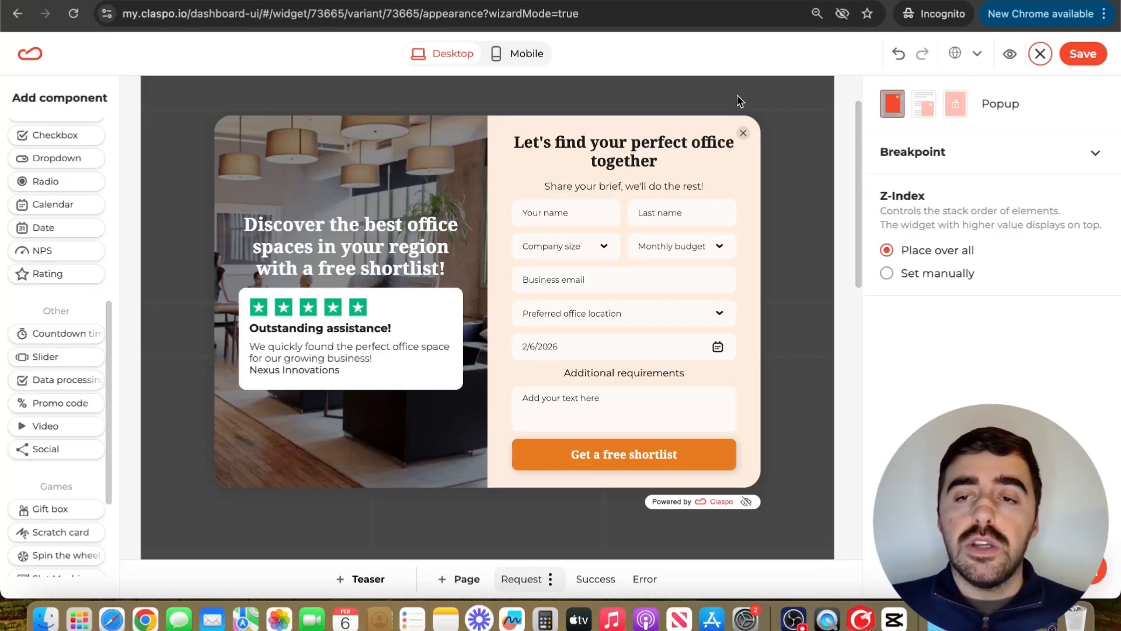
Step: Save the popup design and set Display frequency to Do not limit
click(1090, 55)
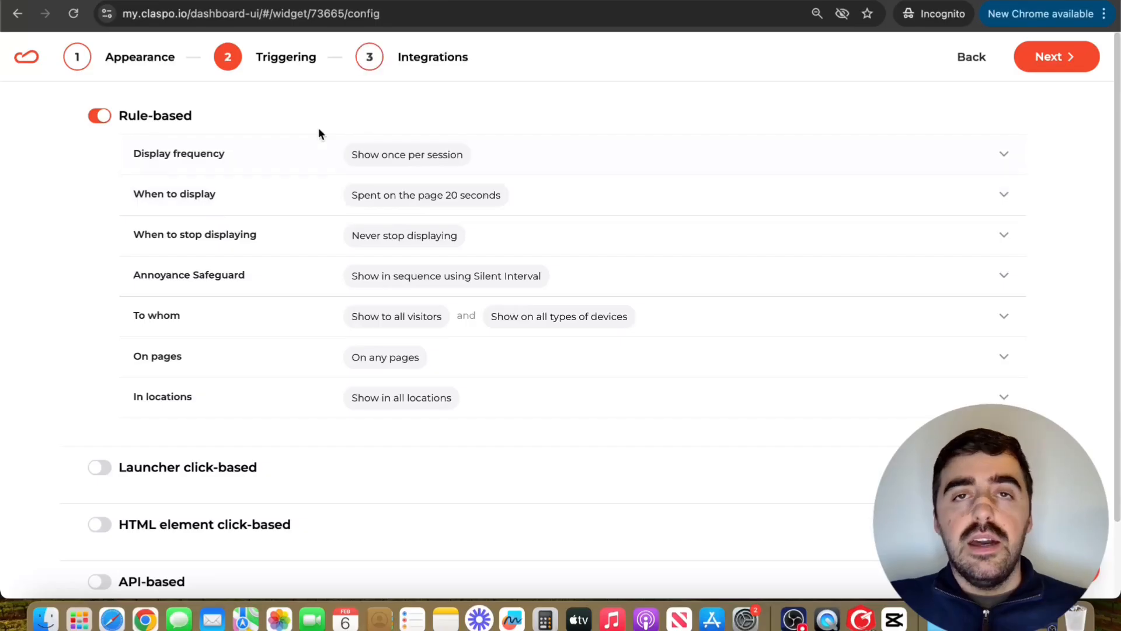
click(244, 159)
click(225, 229)
click(275, 152)
Step: Set When to display to Immediately, leaving the other triggering rules unchanged
click(244, 197)
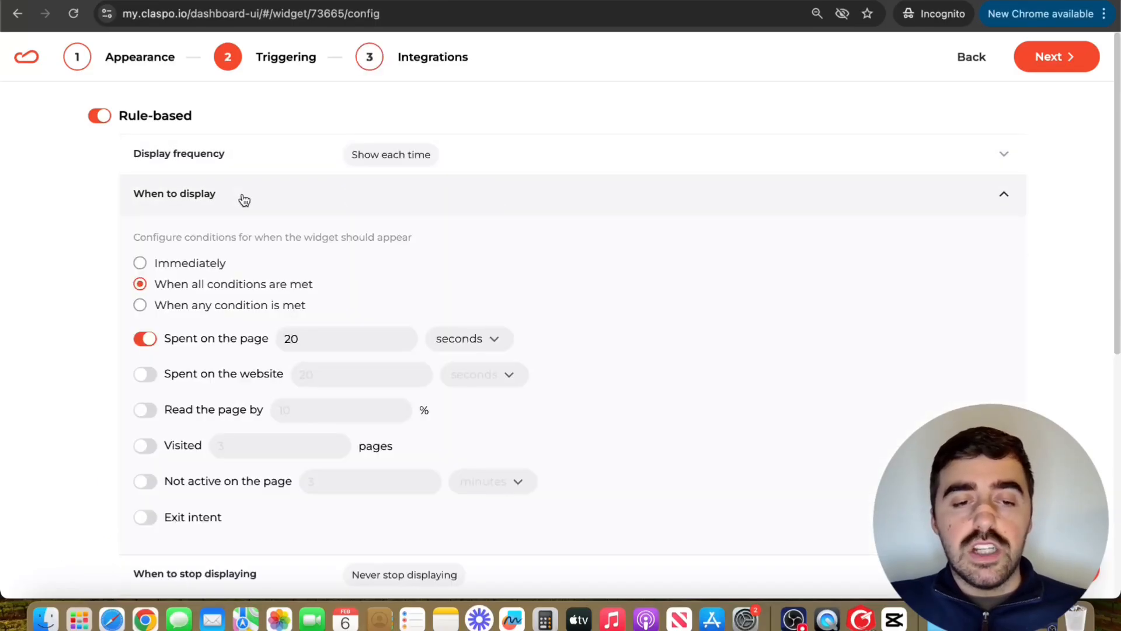
click(195, 268)
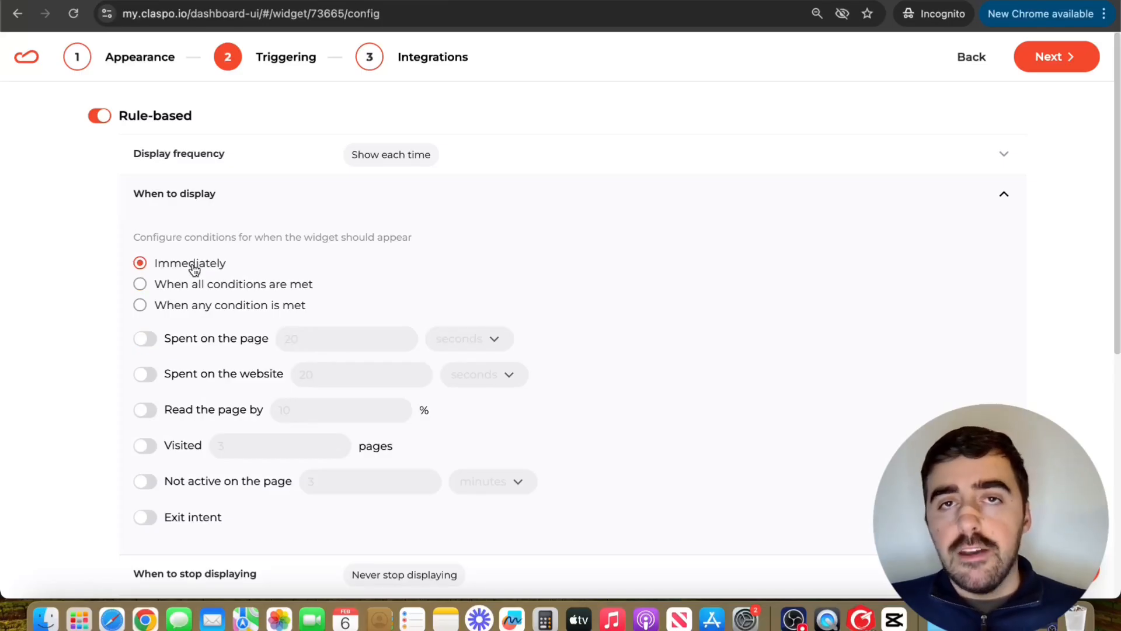
click(257, 207)
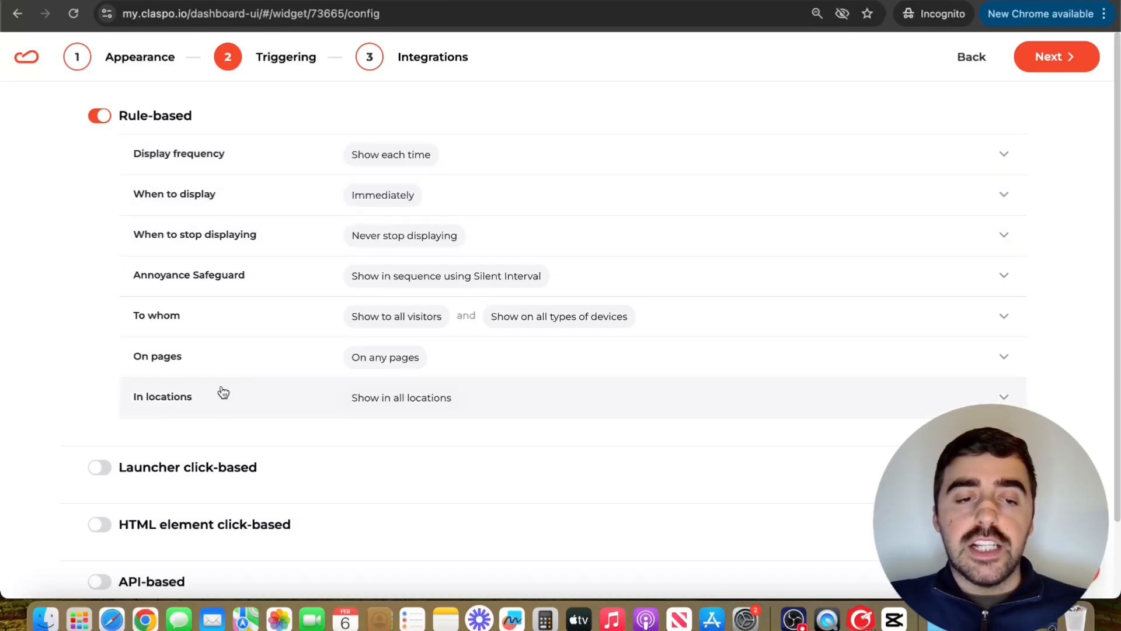
scroll(190, 263, down, 2)
scroll(190, 262, up, 2)
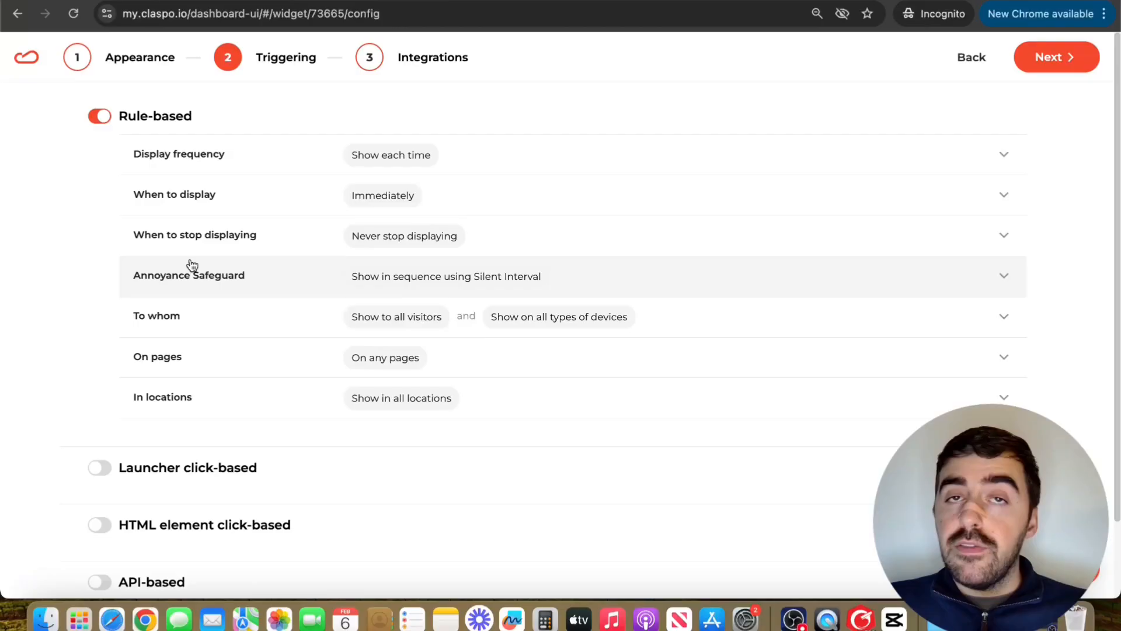
scroll(192, 266, down, 1)
scroll(192, 266, up, 1)
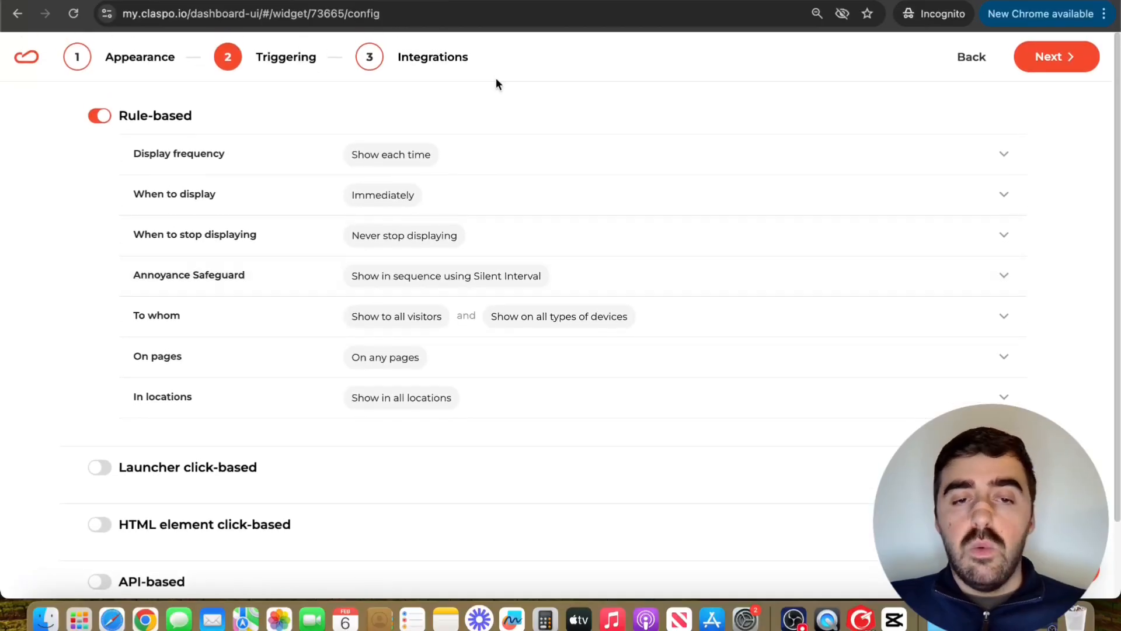
Step: Finish the widget setup, then switch its status from Unpublished to Published and save
click(1062, 63)
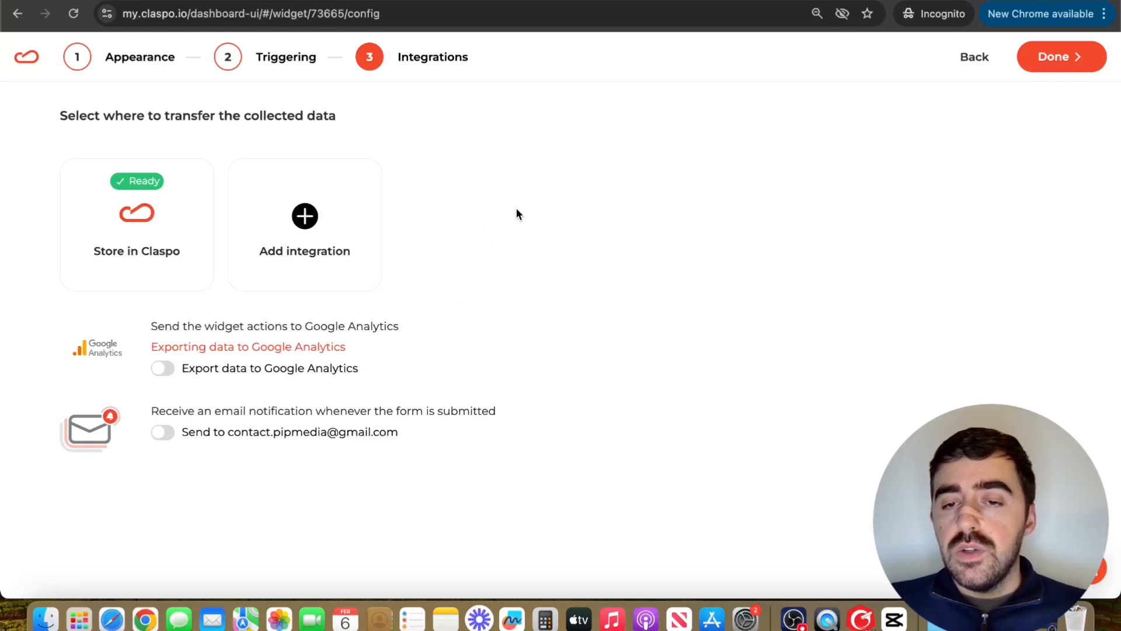
click(1074, 57)
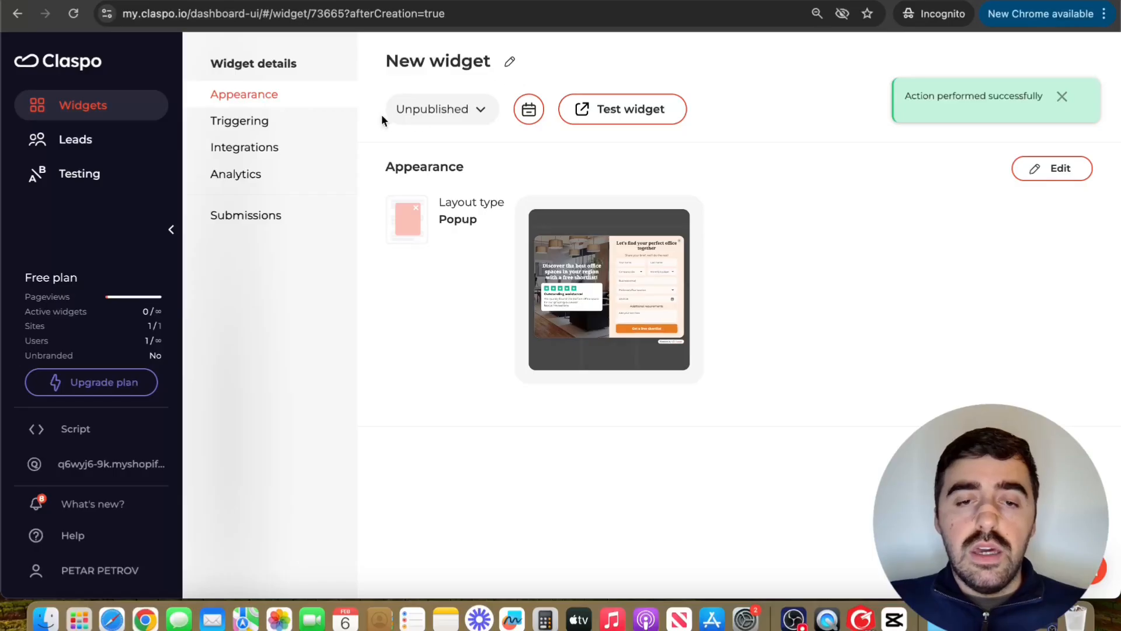
click(426, 117)
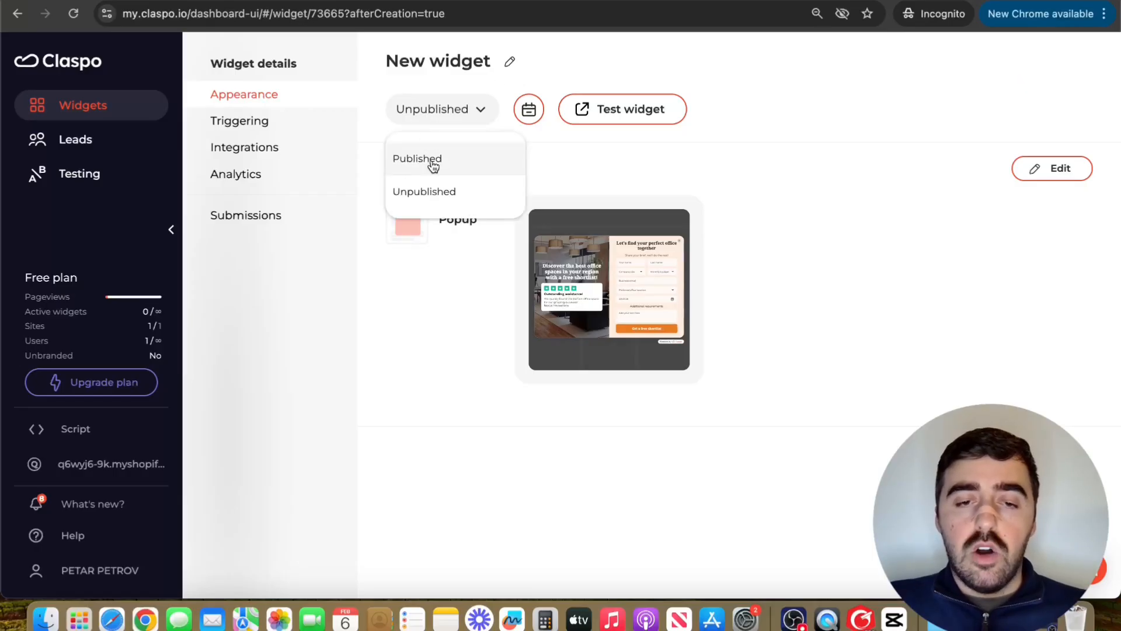
click(432, 158)
click(1045, 68)
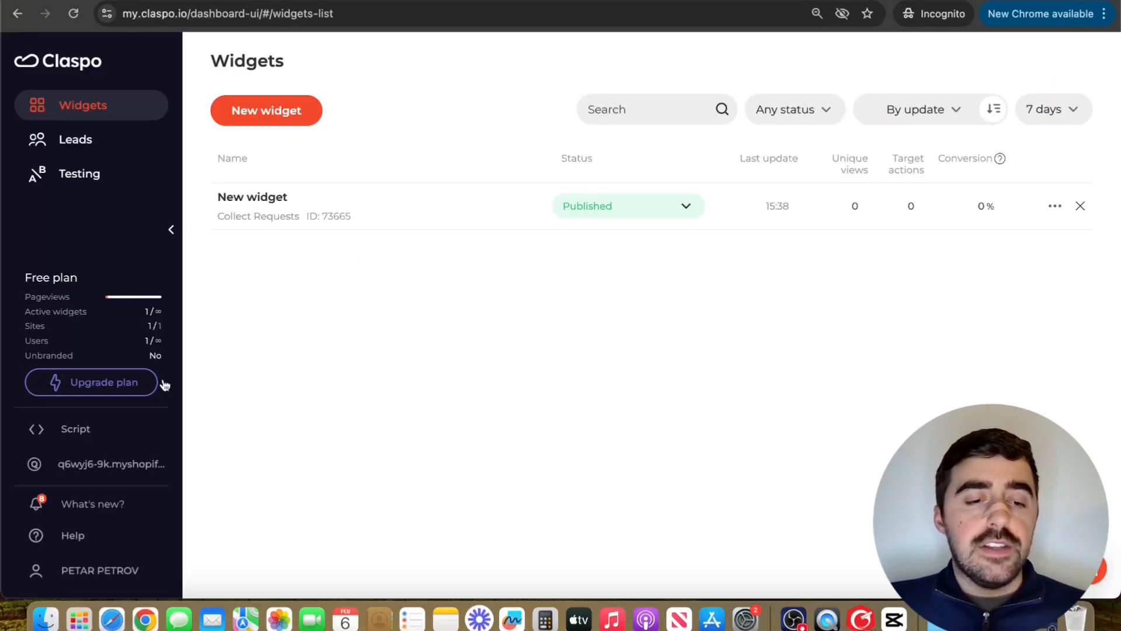
Step: Copy the site's script ID from the WordPress install instructions on the Script page
click(92, 435)
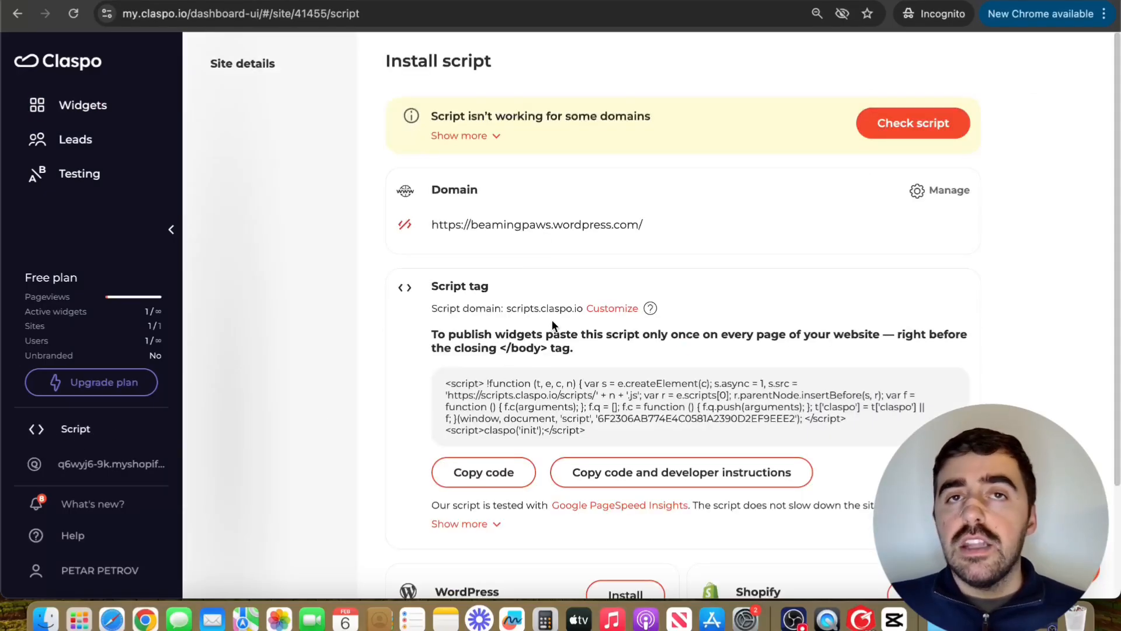
click(952, 192)
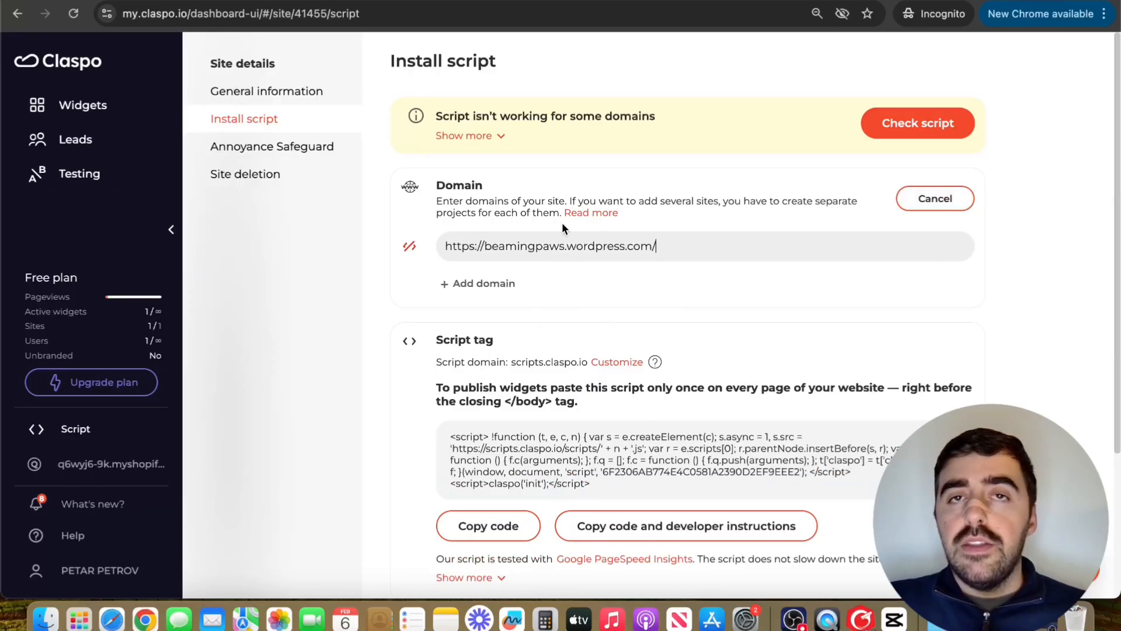
scroll(562, 227, down, 4)
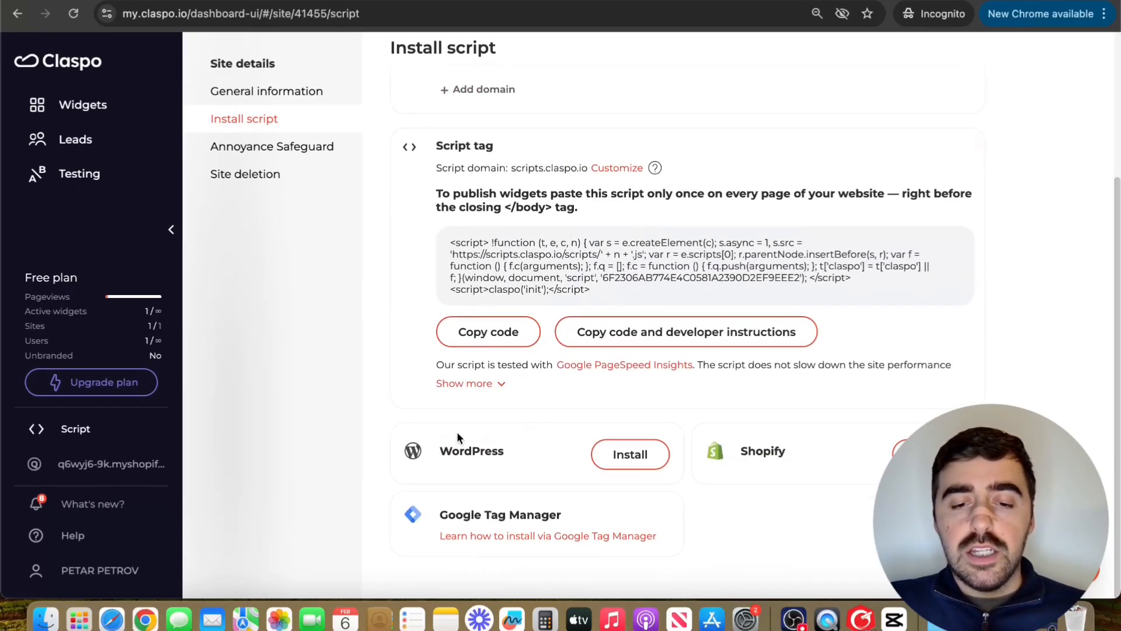
click(636, 460)
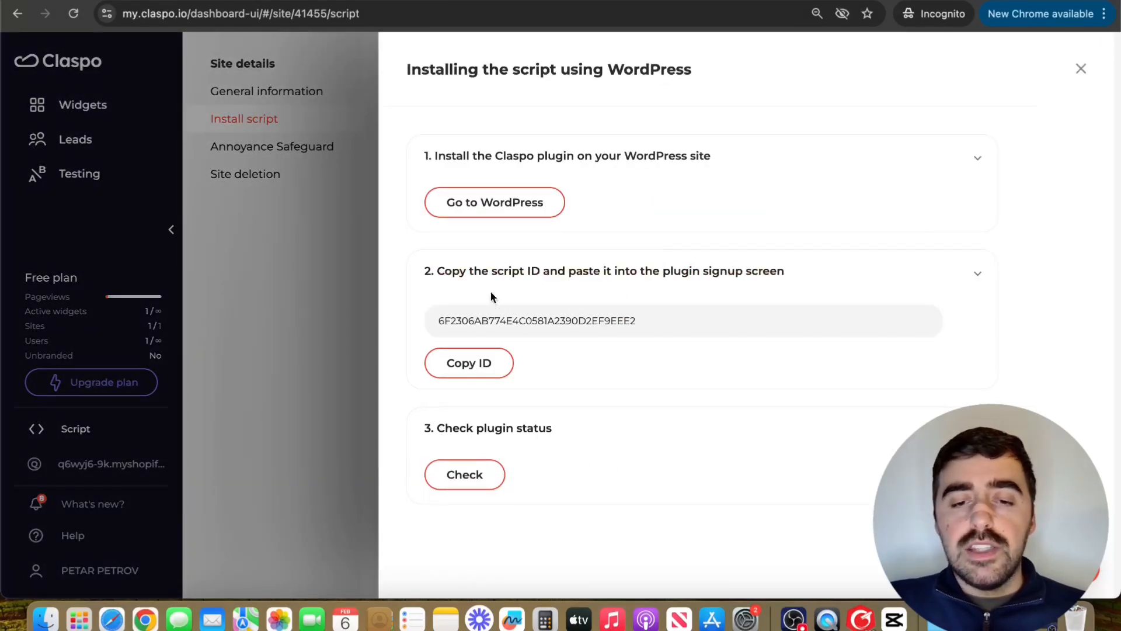
click(445, 362)
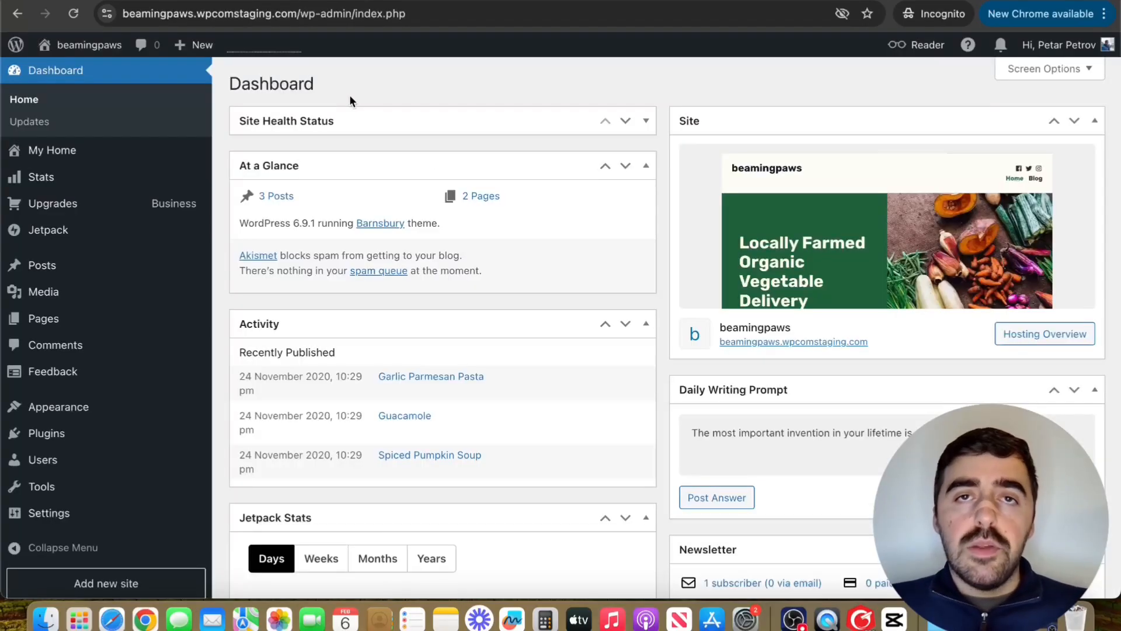
Step: Search the WordPress.com plugin marketplace for 'claspo' and open the Claspo – Popups, Spin the Wheel & Email Capture plugin page
mouse_move(70, 372)
mouse_move(49, 435)
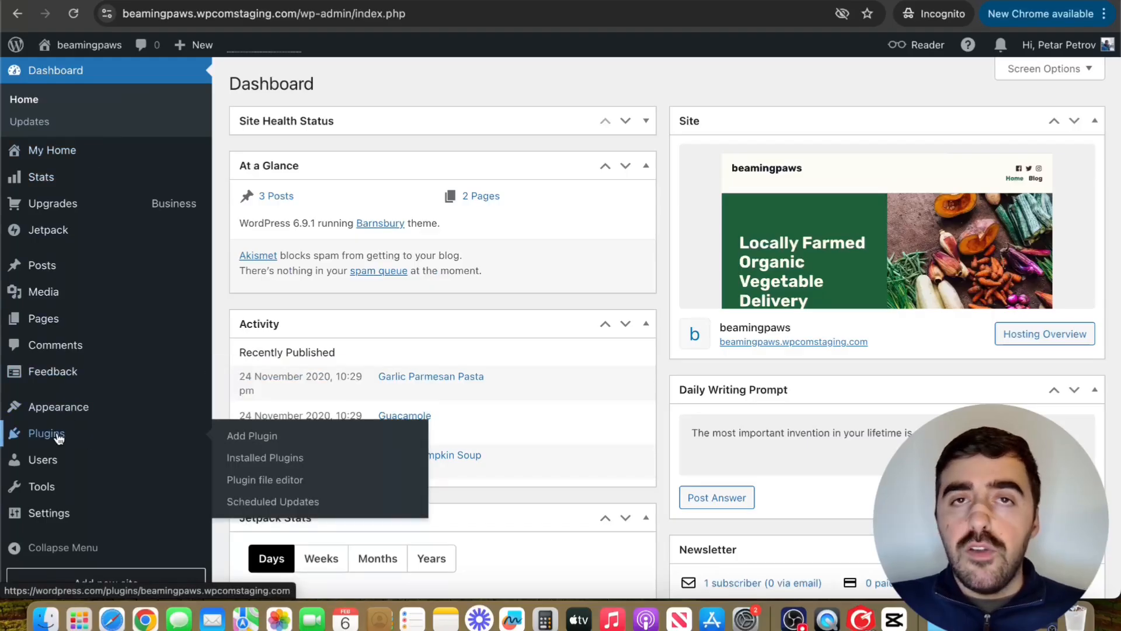
click(255, 435)
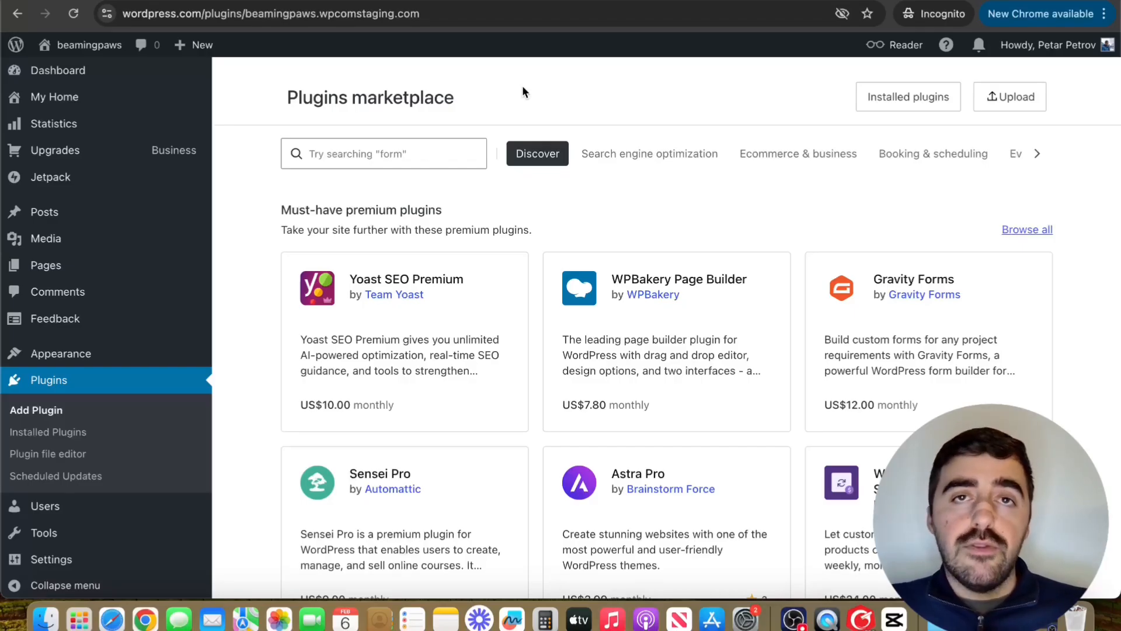
click(382, 159)
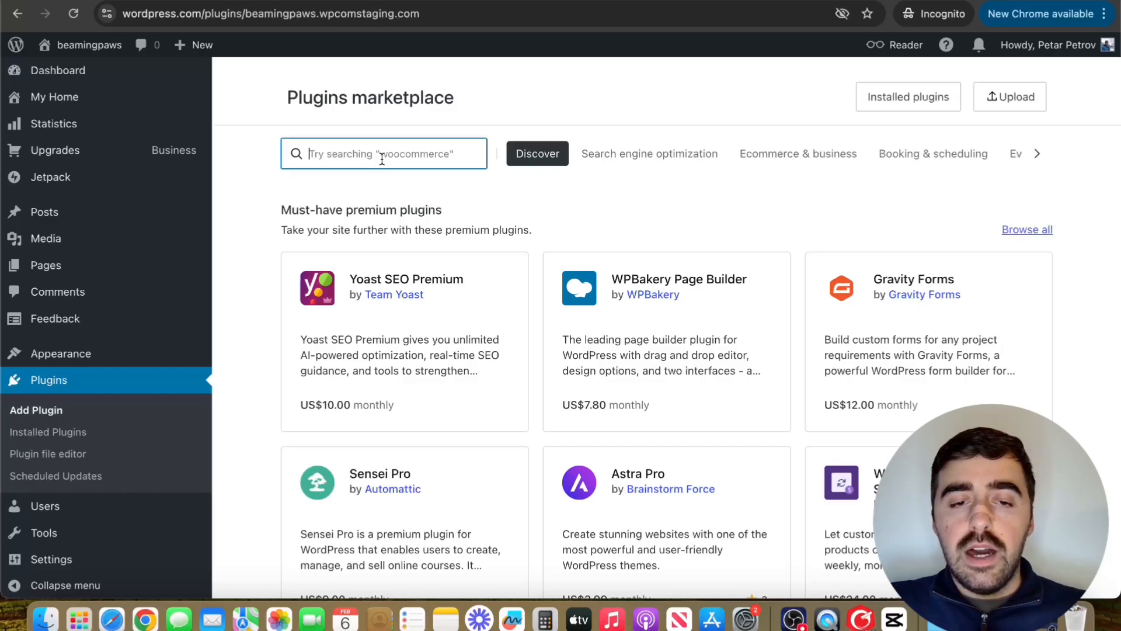
text(dlaspo)
key(Return)
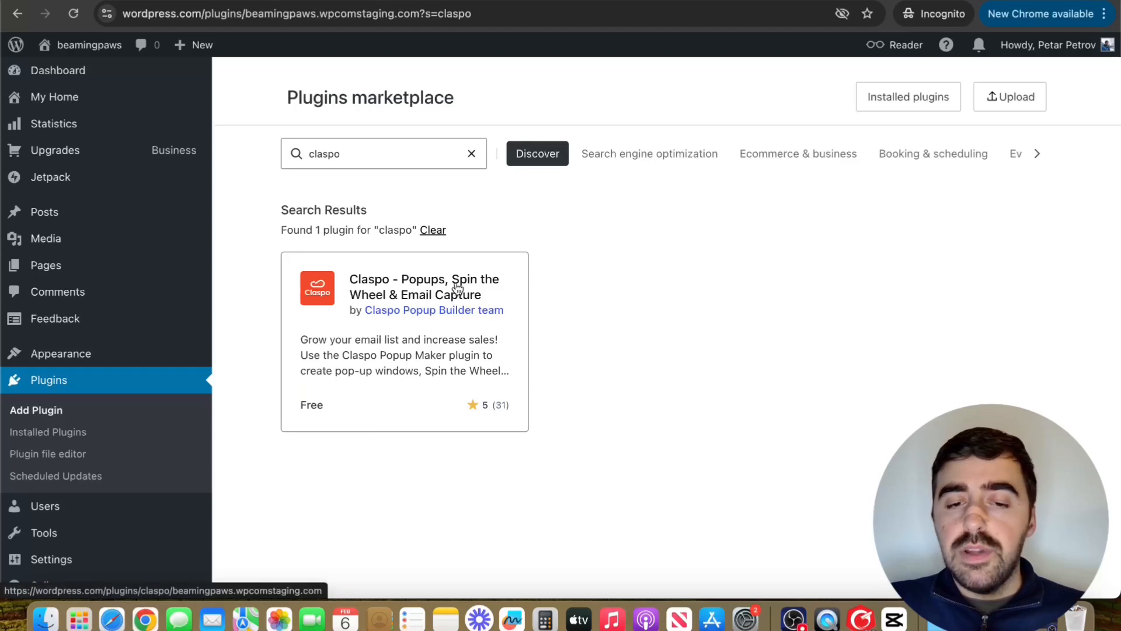
click(457, 287)
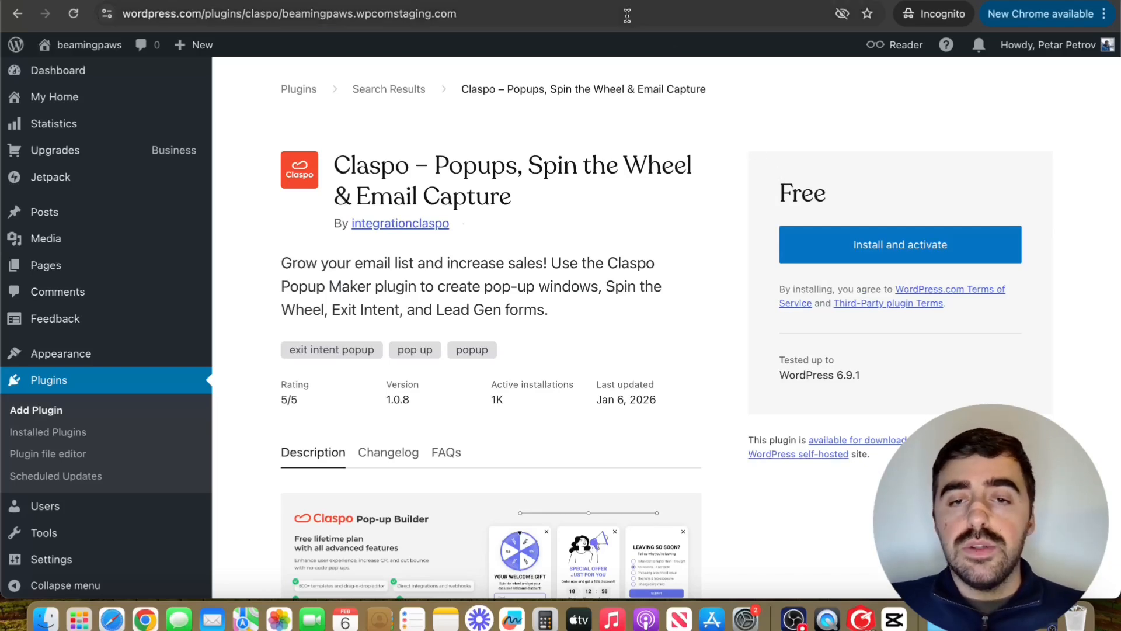
Step: Return to the Claspo tab showing the script ID and WordPress install instructions
click(598, 0)
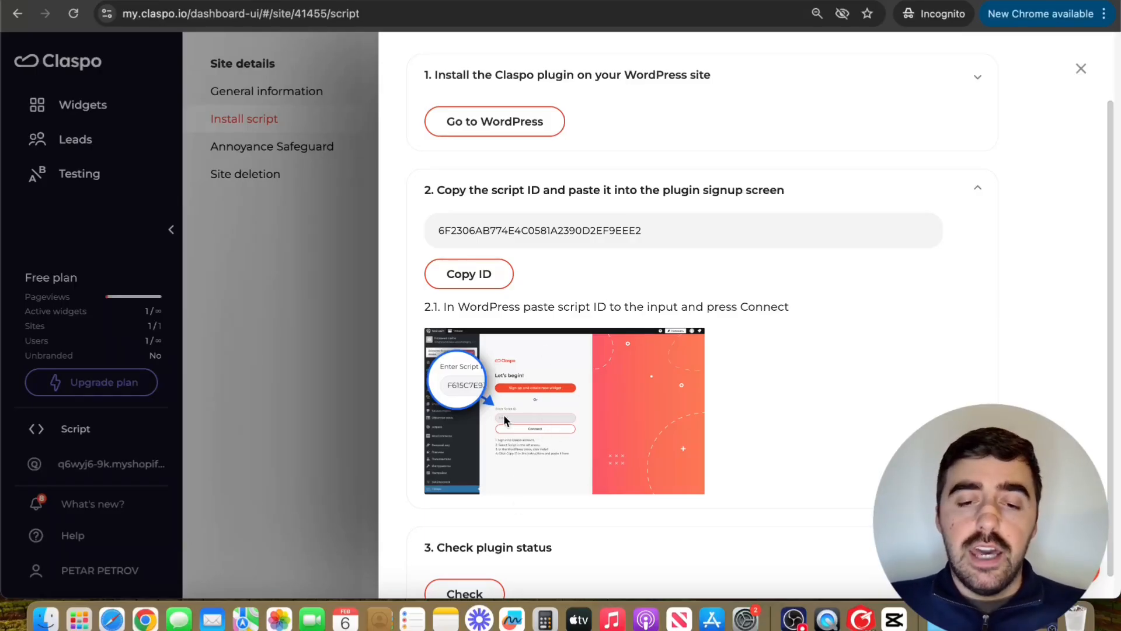
Step: Confirm the plugin script is installed, then pick 12 February 2026 in the live popup's date field
scroll(519, 419, down, 1)
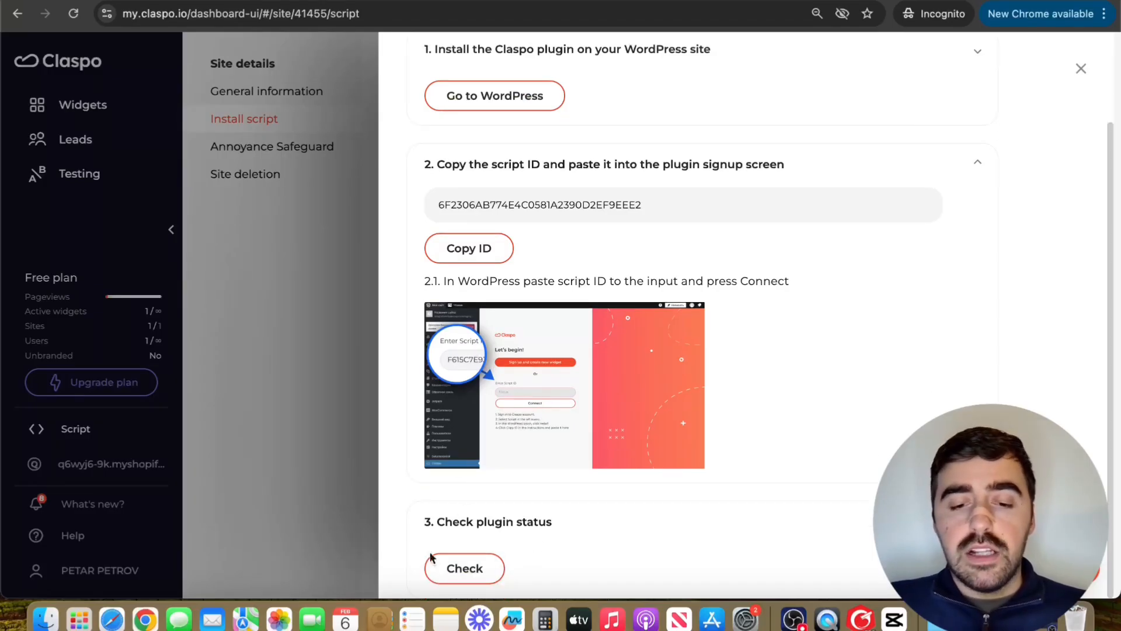
click(460, 569)
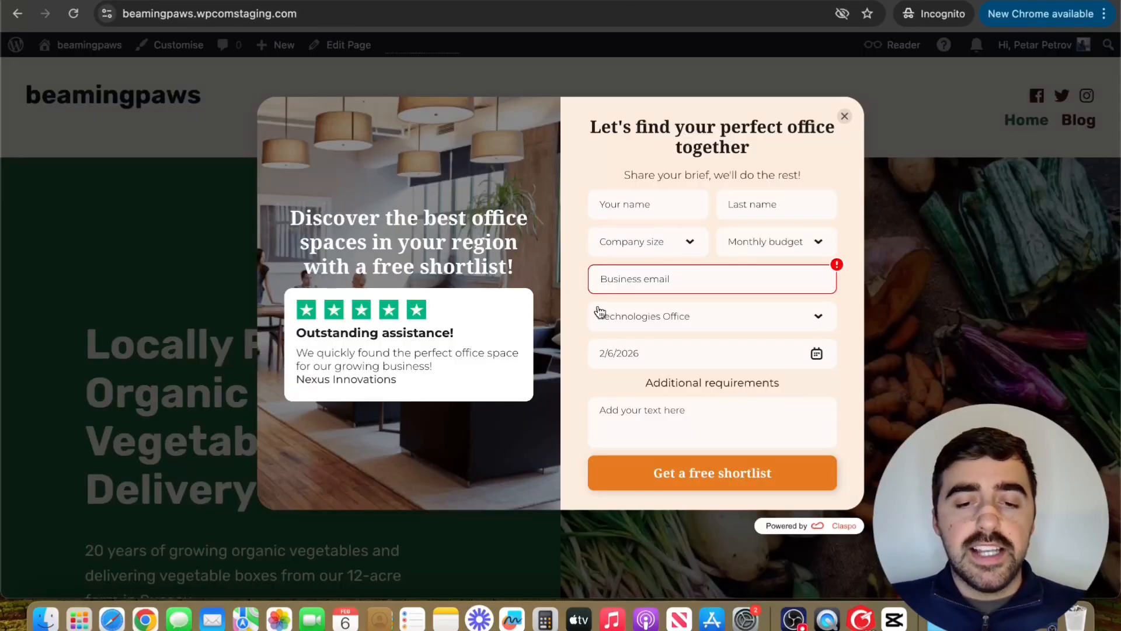
click(695, 357)
click(672, 481)
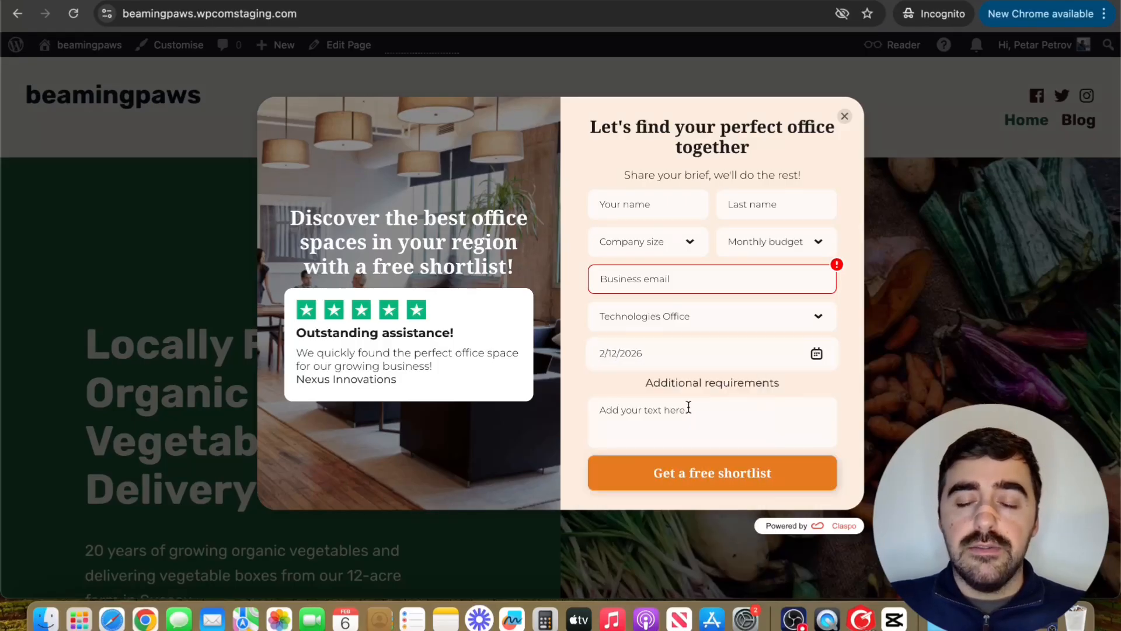